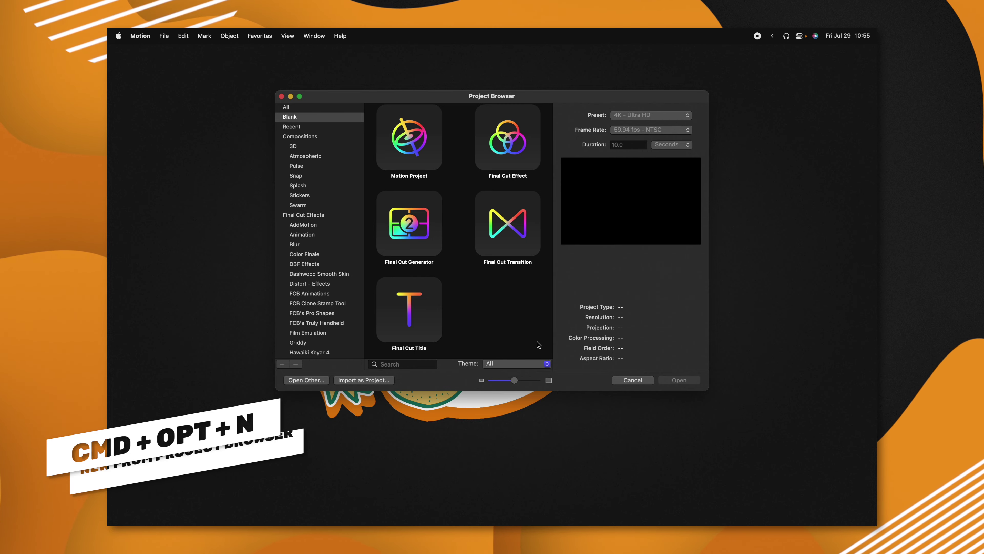
Step: Create a blank Final Cut Effect project at 4K Ultra HD, 59.94 fps, 10 seconds
{"action": "left_click", "coordinate": [523, 149]}
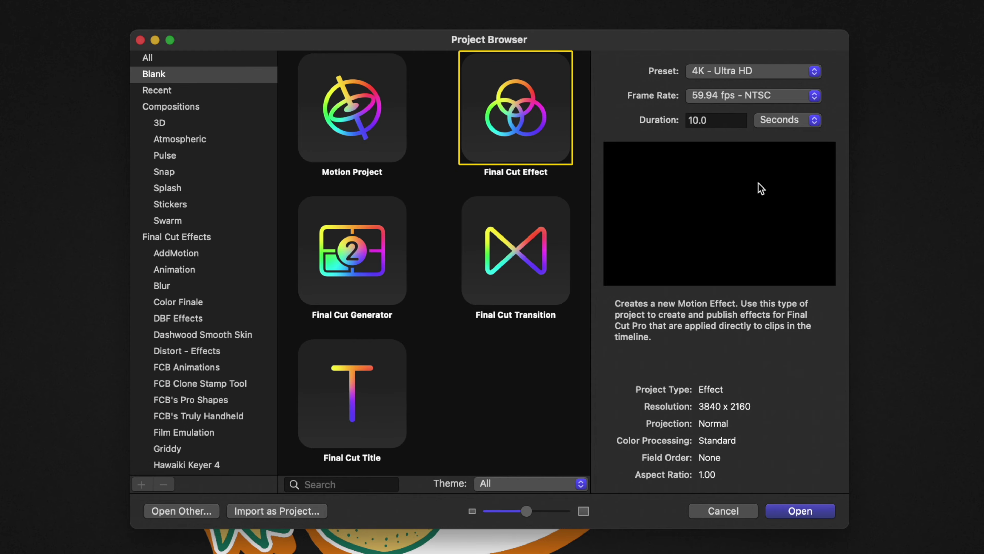
{"action": "left_click", "coordinate": [800, 510]}
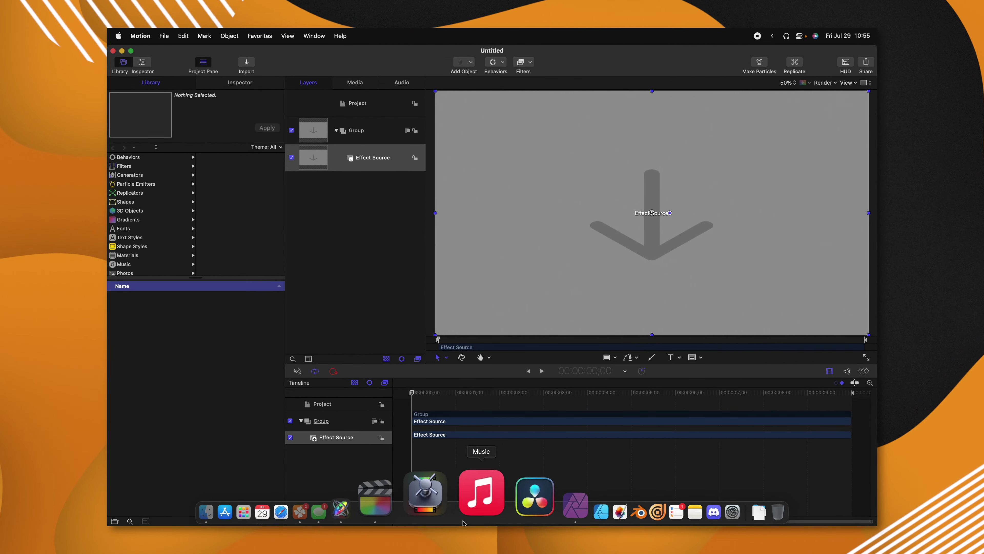
Step: Drag a desert photo from the Finder Stock folder onto the Effect Source placeholder
{"action": "left_click", "coordinate": [286, 494]}
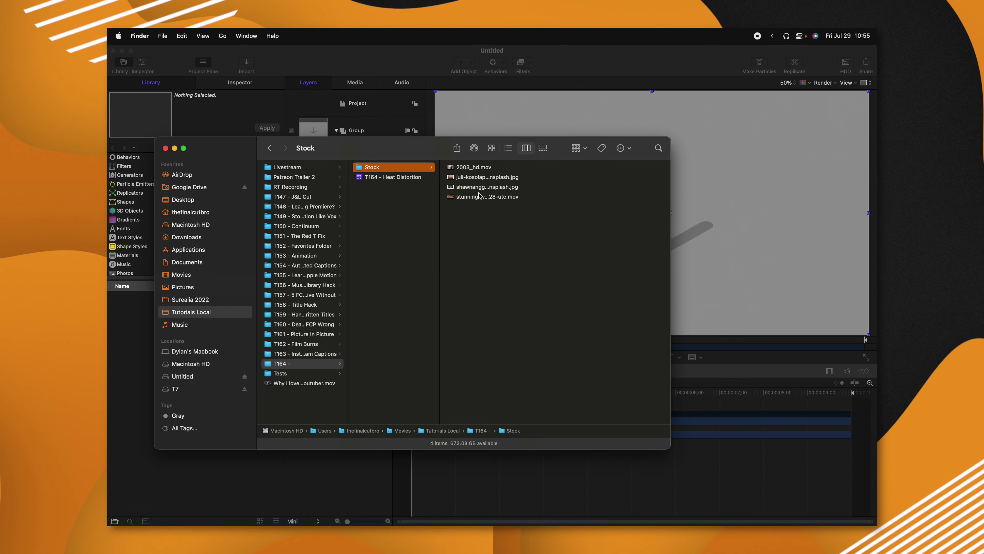
{"action": "left_click_drag", "start_coordinate": [408, 157], "coordinate": [502, 230]}
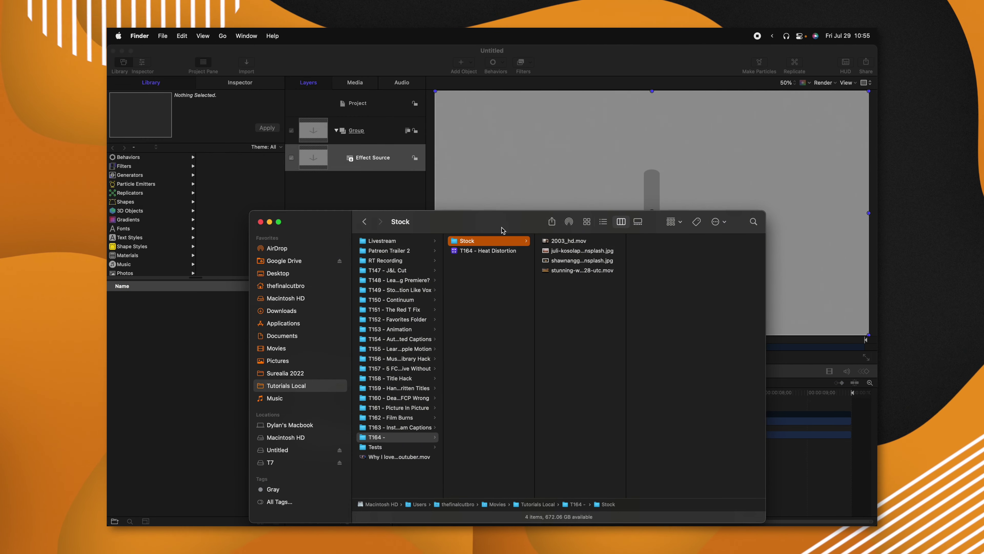
{"action": "left_click_drag", "start_coordinate": [560, 252], "coordinate": [313, 157]}
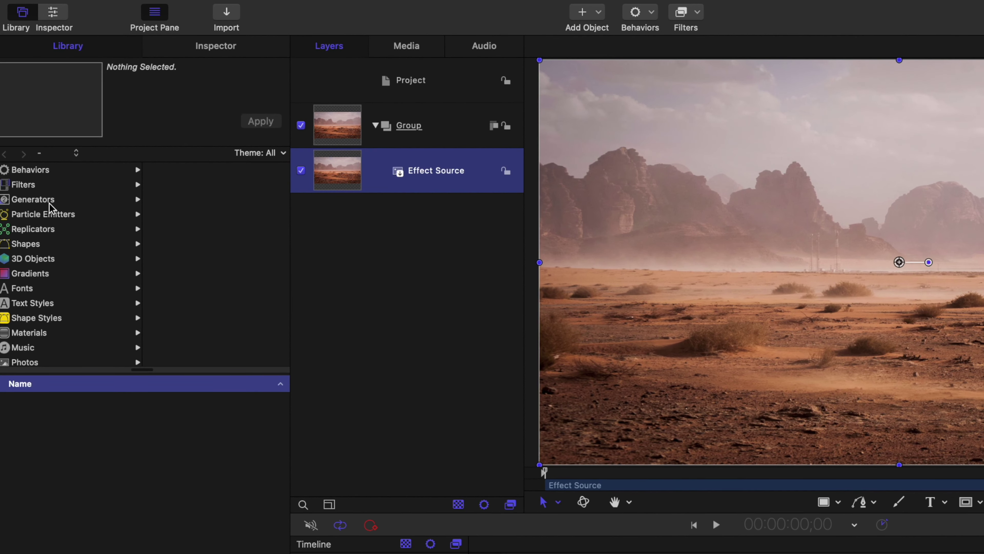
Step: Drag the Clouds generator from the Library's Generators into the Layers panel
{"action": "left_click", "coordinate": [98, 188]}
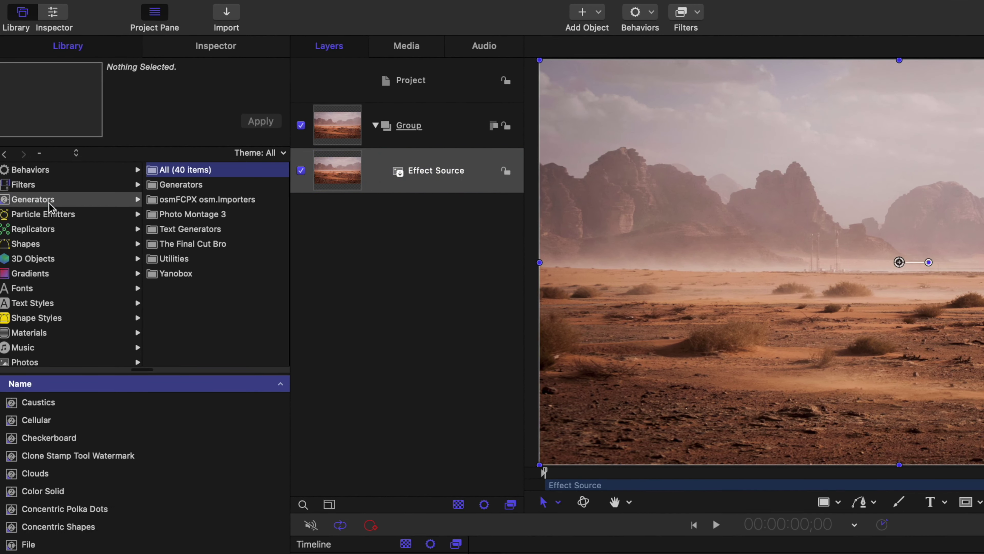
{"action": "left_click_drag", "start_coordinate": [34, 478], "coordinate": [430, 149]}
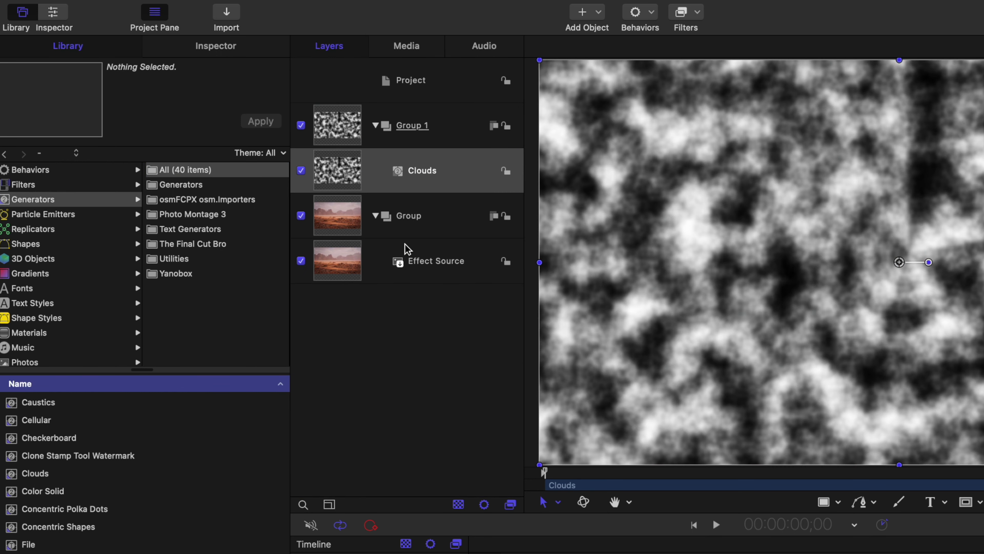
Step: Set Clouds to Vertical Scale 8, Horizontal Scale 256, Speed 2.0 and Turbulent method
{"action": "left_click", "coordinate": [245, 53]}
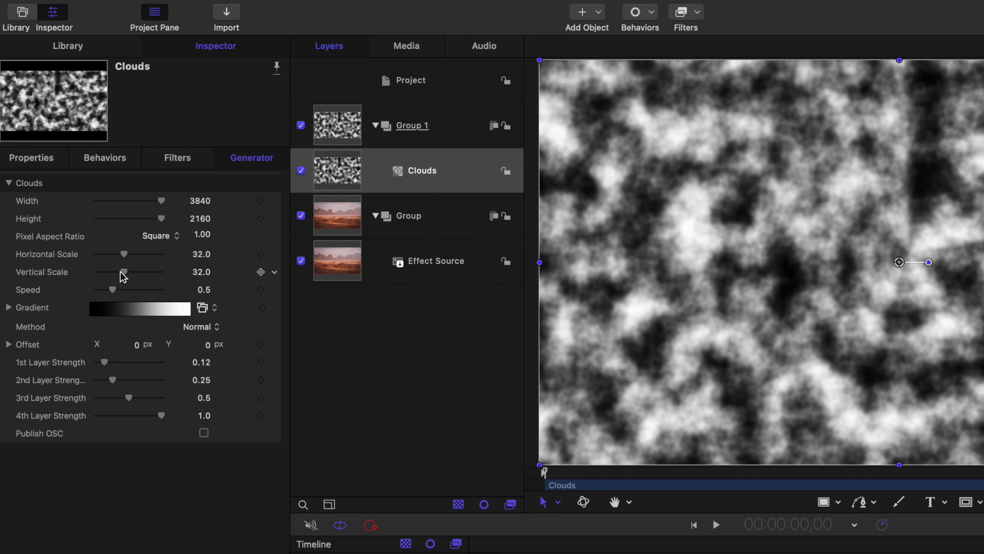
{"action": "left_click_drag", "start_coordinate": [123, 276], "coordinate": [9, 275]}
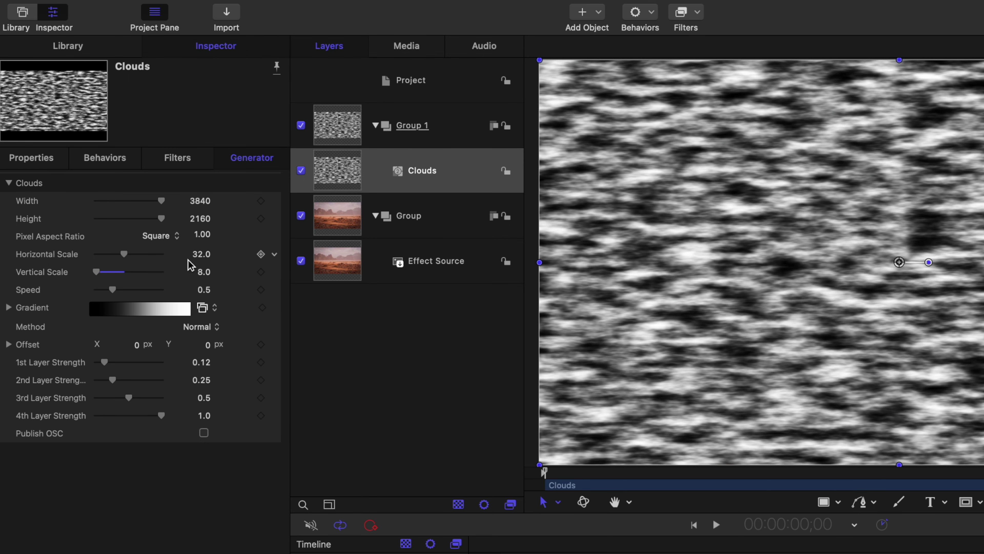
{"action": "left_click_drag", "start_coordinate": [201, 258], "coordinate": [202, 250]}
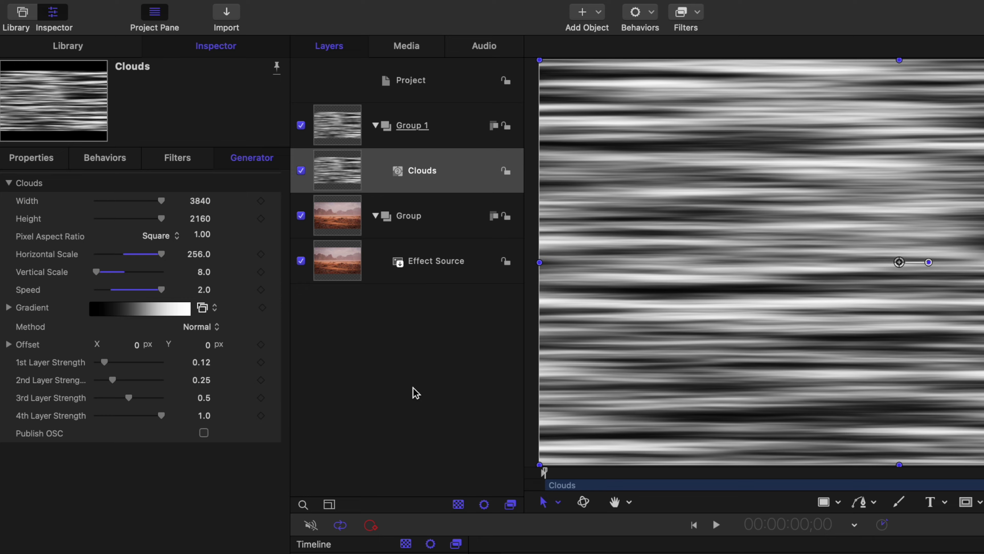
{"action": "key", "text": "space"}
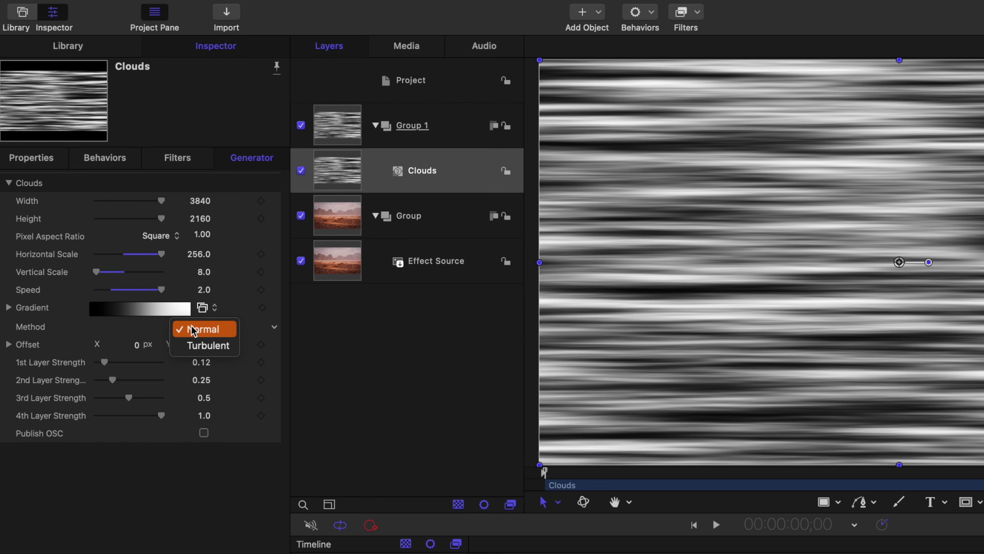
{"action": "left_click", "coordinate": [201, 345]}
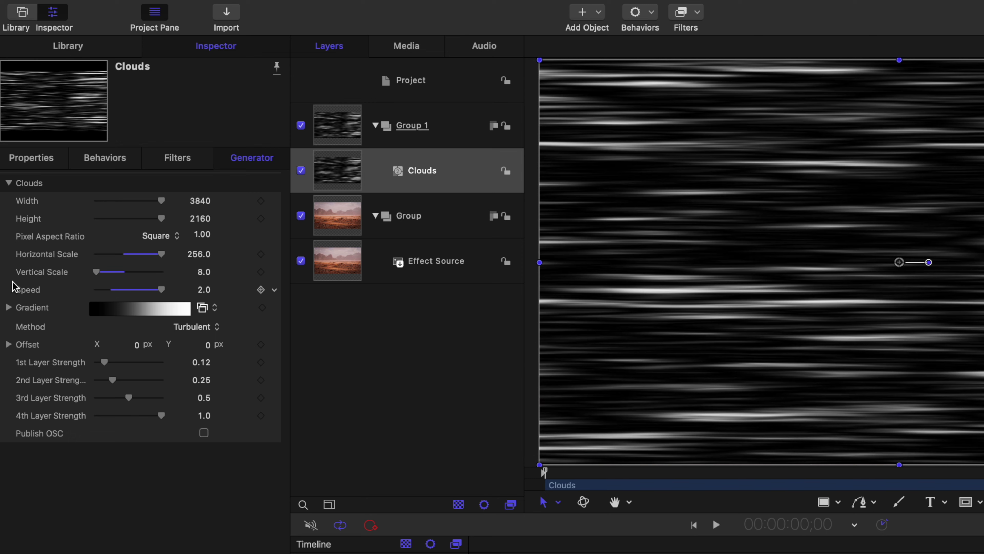
Step: Try moving the Clouds gradient's black and white stops inward, then undo to keep black-to-white
{"action": "left_click", "coordinate": [9, 308]}
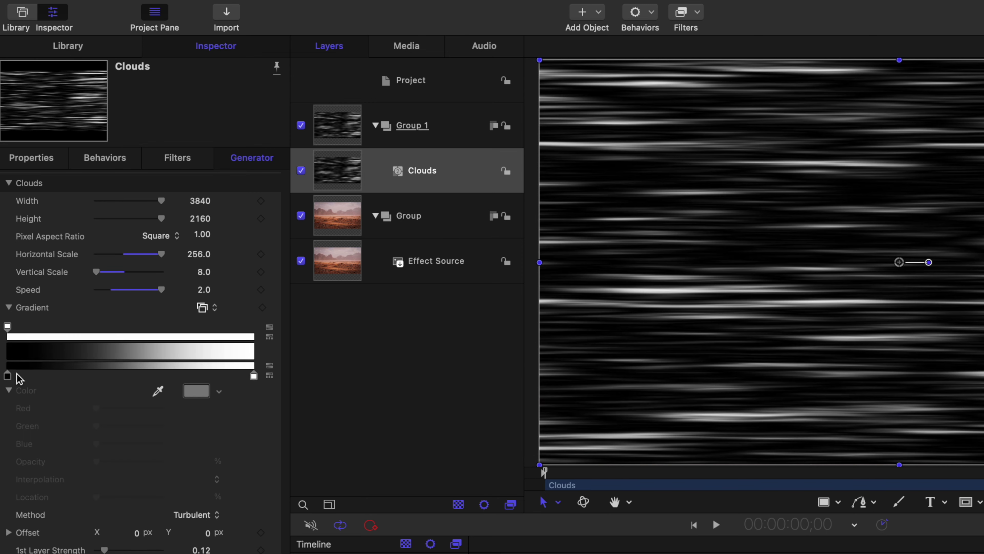
{"action": "left_click_drag", "start_coordinate": [7, 375], "coordinate": [93, 375]}
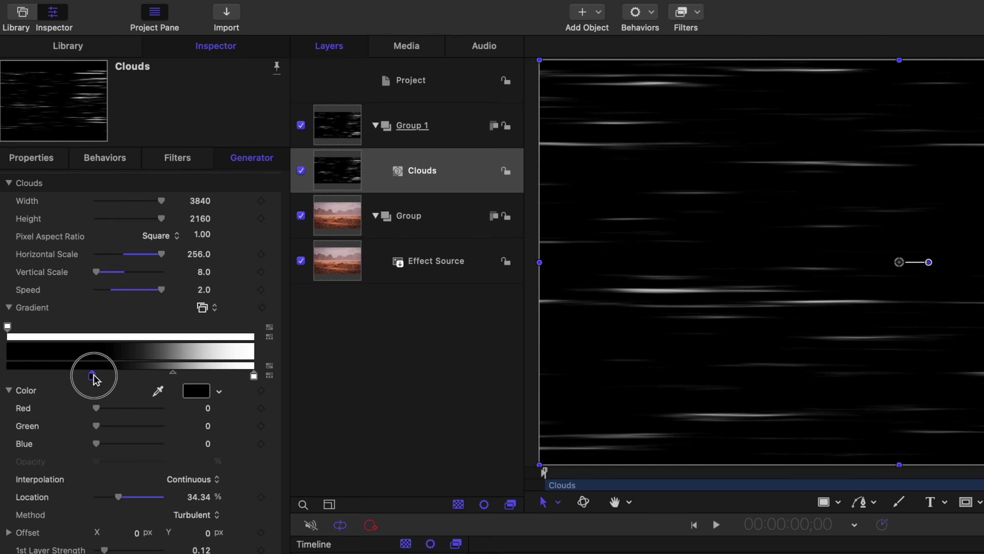
{"action": "left_click_drag", "start_coordinate": [253, 380], "coordinate": [210, 378]}
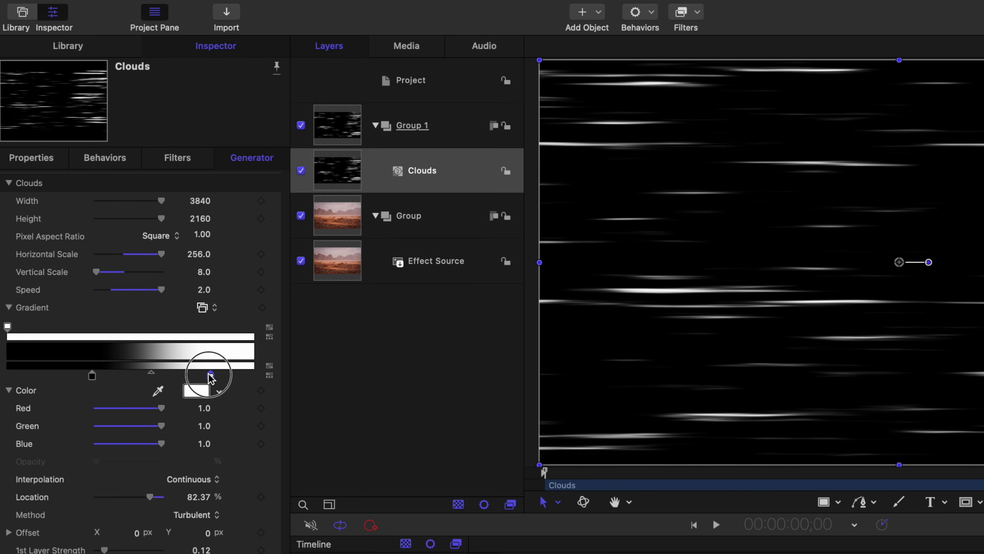
{"action": "key", "text": "super+z"}
{"action": "key", "text": "super+z"}
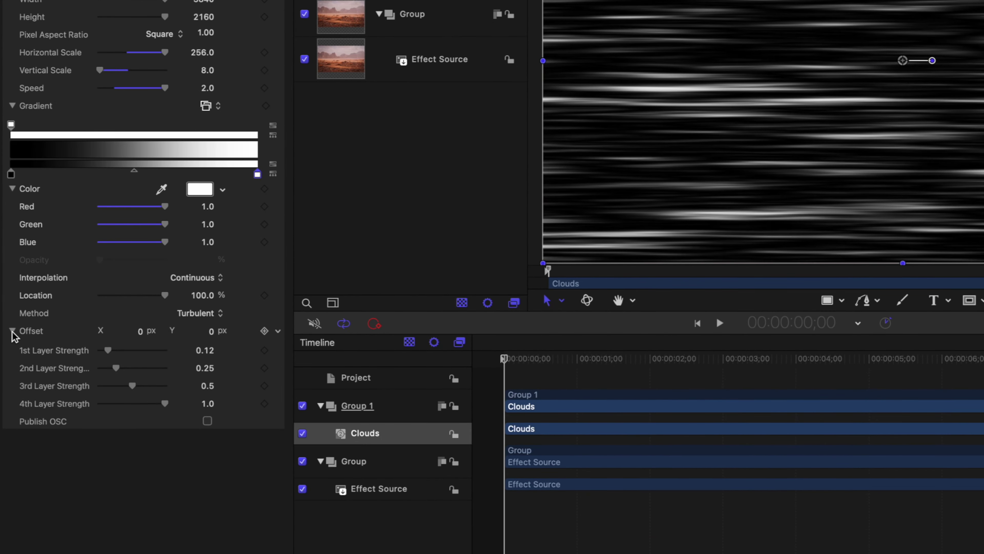
Step: Add a Rate behavior of 1.0 px to Clouds Offset Y and play back the drift
{"action": "left_click", "coordinate": [12, 330]}
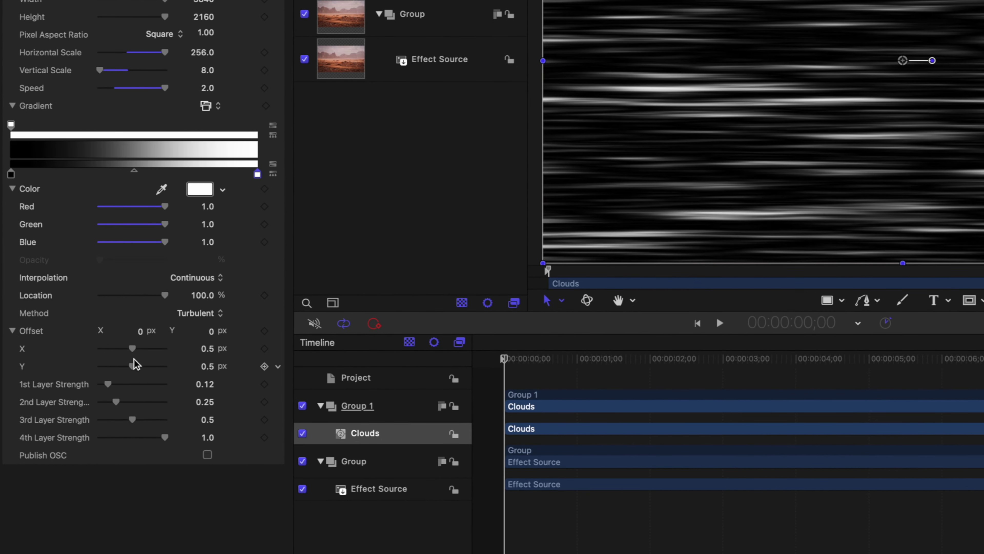
{"action": "left_click_drag", "start_coordinate": [134, 365], "coordinate": [103, 369]}
{"action": "left_click", "coordinate": [278, 367]}
{"action": "mouse_move", "coordinate": [406, 515]}
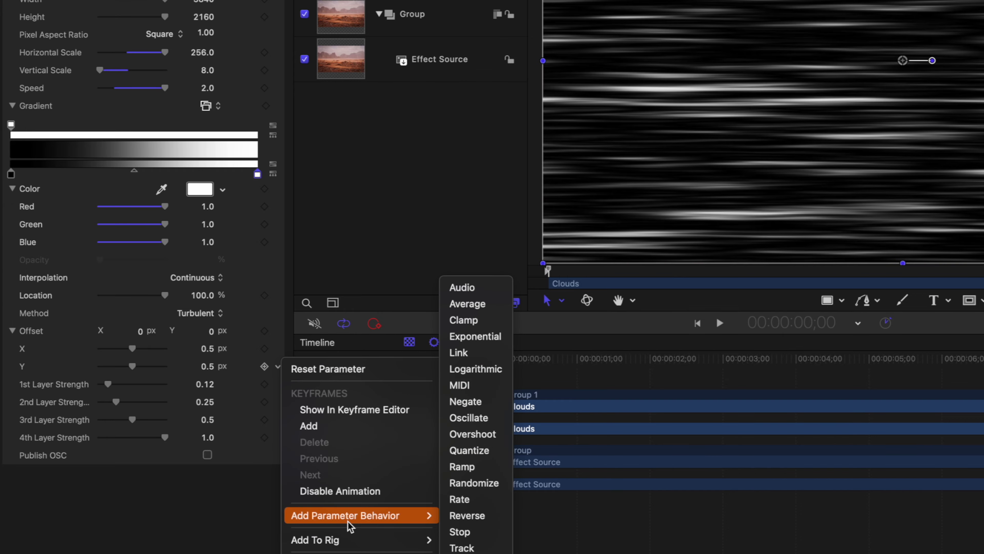
{"action": "left_click", "coordinate": [459, 499]}
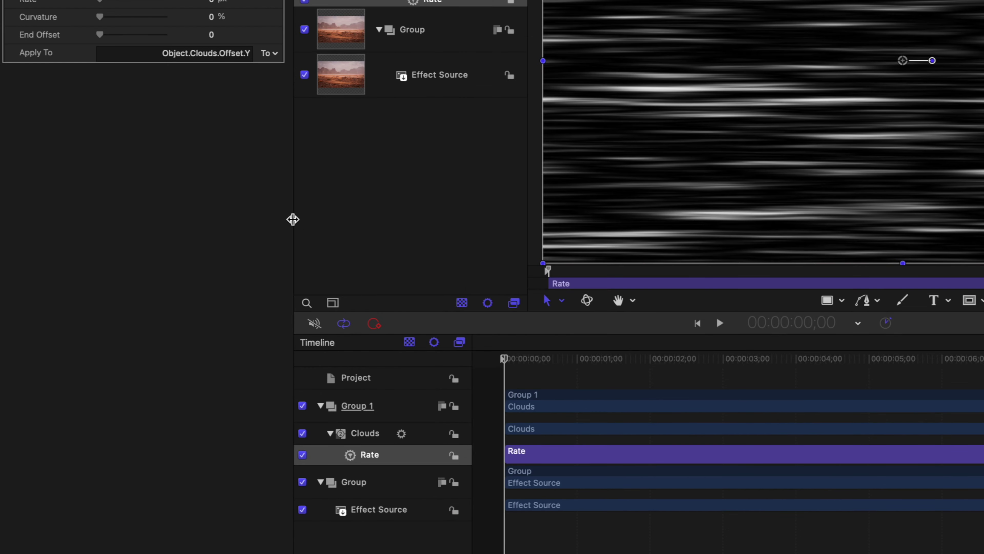
{"action": "type", "text": "1"}
{"action": "key", "text": "Return"}
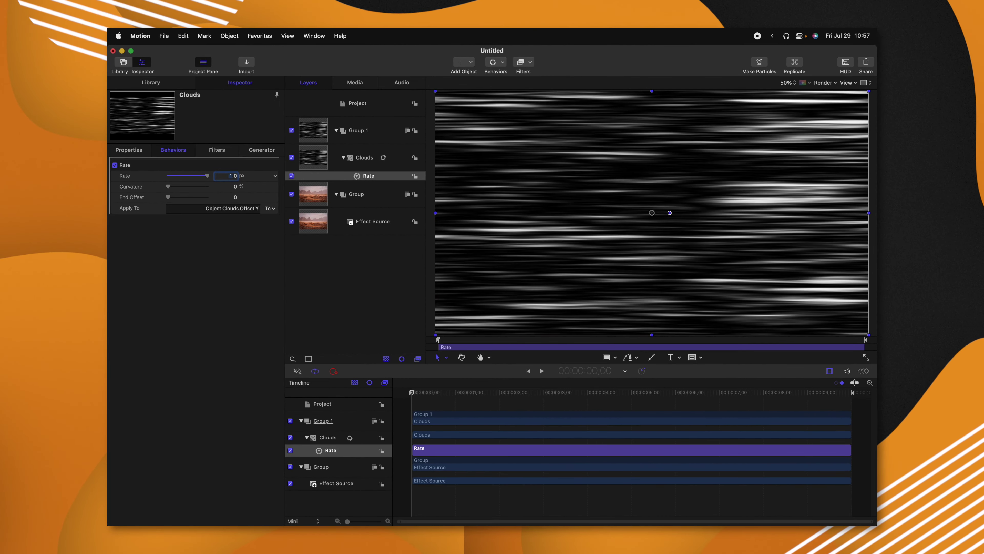
{"action": "left_click", "coordinate": [445, 391]}
{"action": "key", "text": "space"}
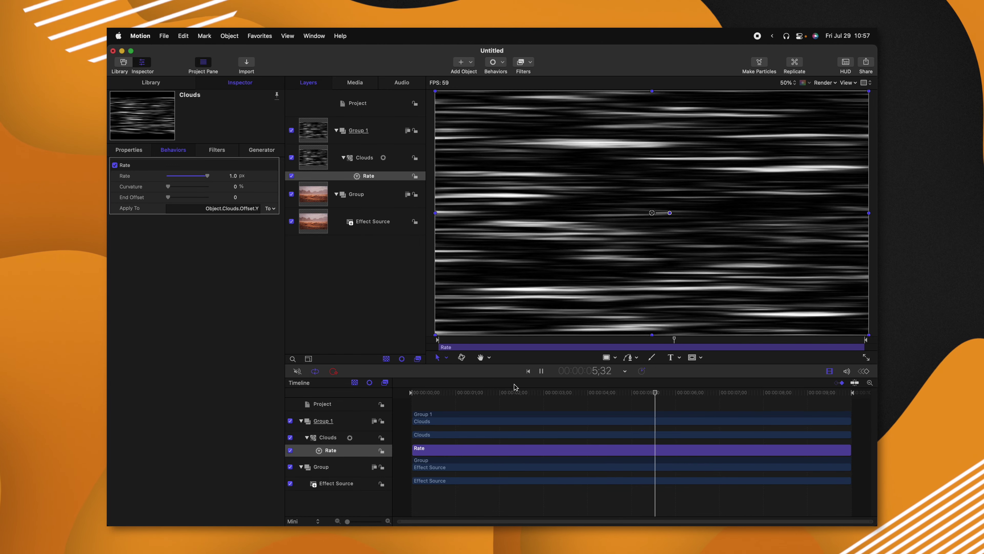
Step: Clone the desert Effect Source layer with K so the copy sits directly above it
{"action": "key", "text": "space"}
{"action": "left_click", "coordinate": [364, 157]}
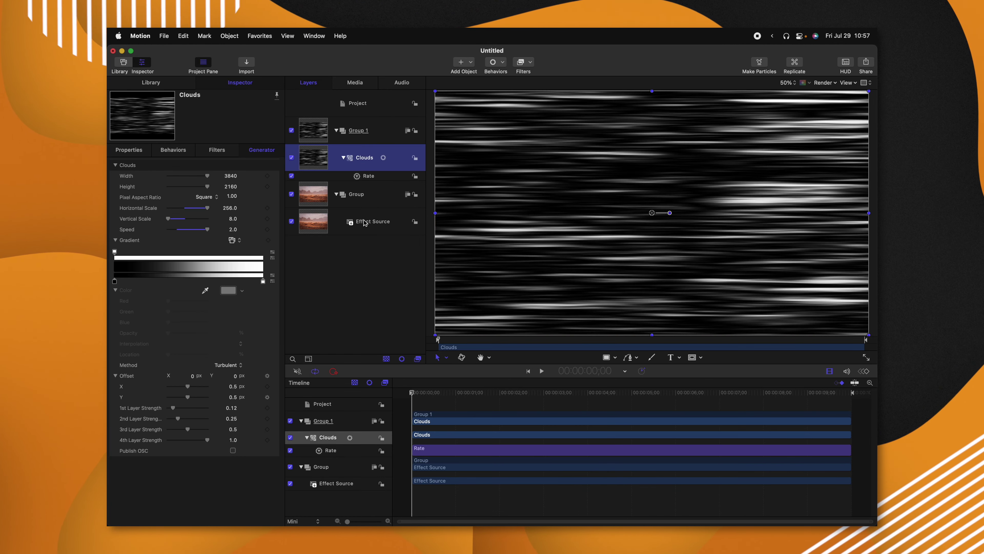
{"action": "left_click", "coordinate": [372, 221]}
{"action": "key", "text": "k"}
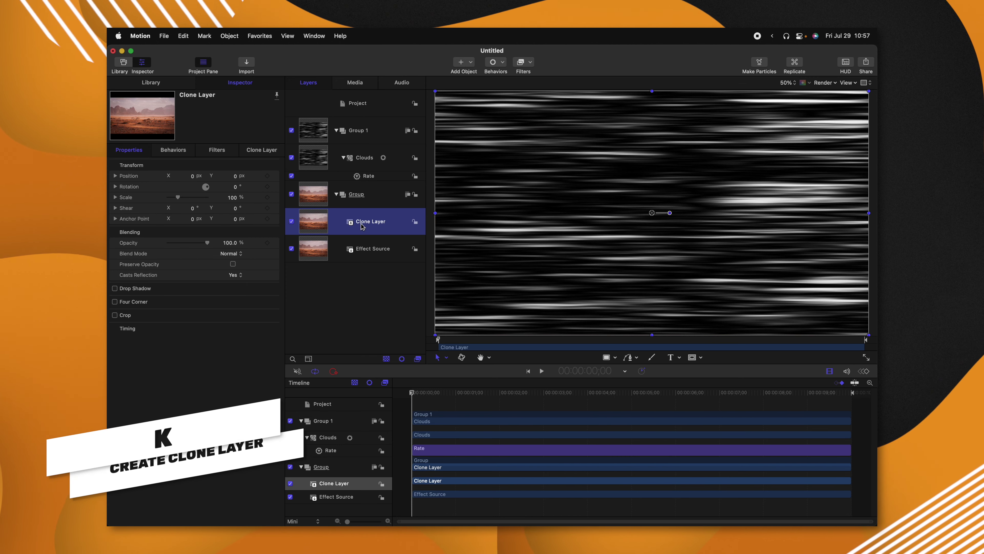
{"action": "left_click", "coordinate": [377, 261]}
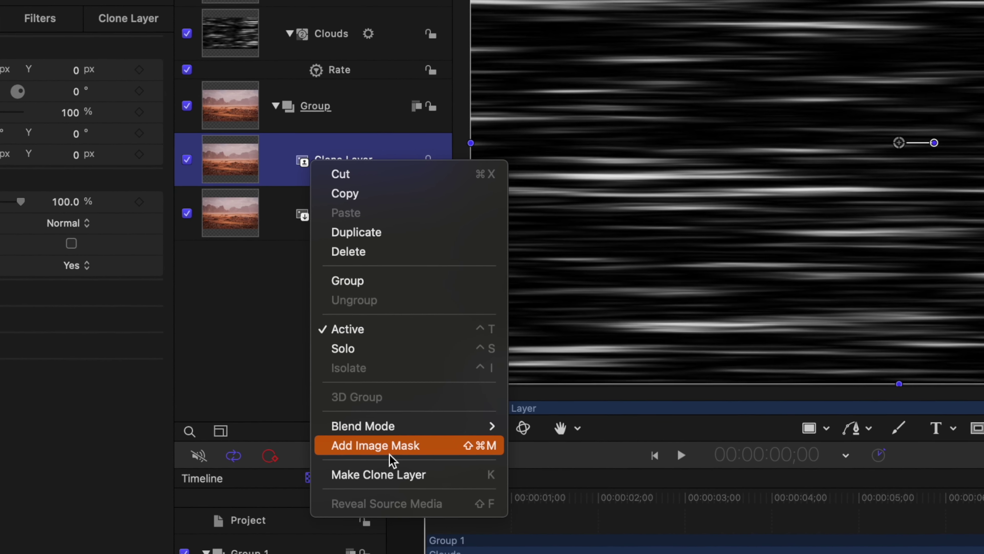
Step: Add an Image Mask to the Clone Layer using the Clouds layer as its source
{"action": "left_click", "coordinate": [390, 452]}
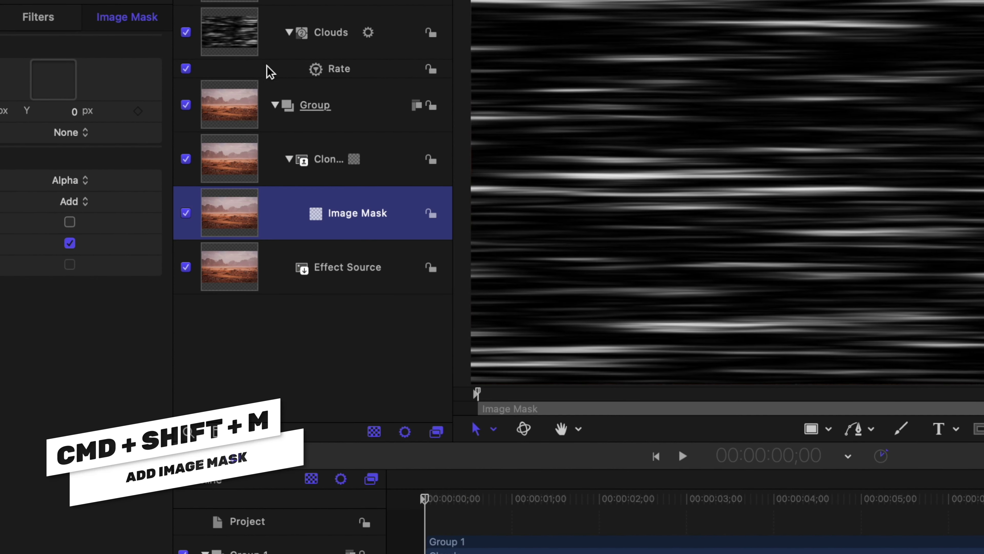
{"action": "left_click_drag", "start_coordinate": [238, 27], "coordinate": [235, 213]}
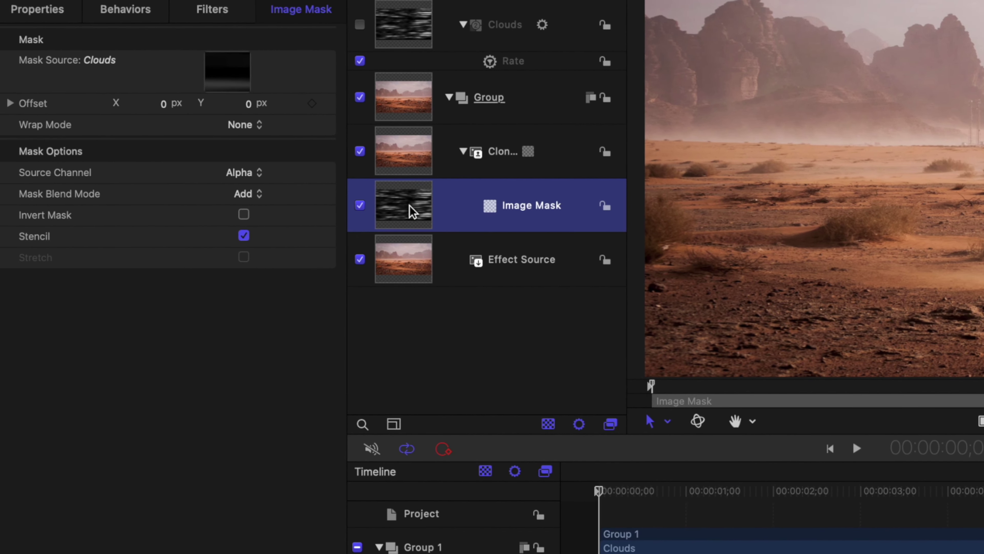
{"action": "left_click", "coordinate": [253, 176]}
Step: Set the mask's Source Channel to Luminance, preview with Effect Source hidden, then reselect Clone Layer
{"action": "left_click", "coordinate": [252, 198]}
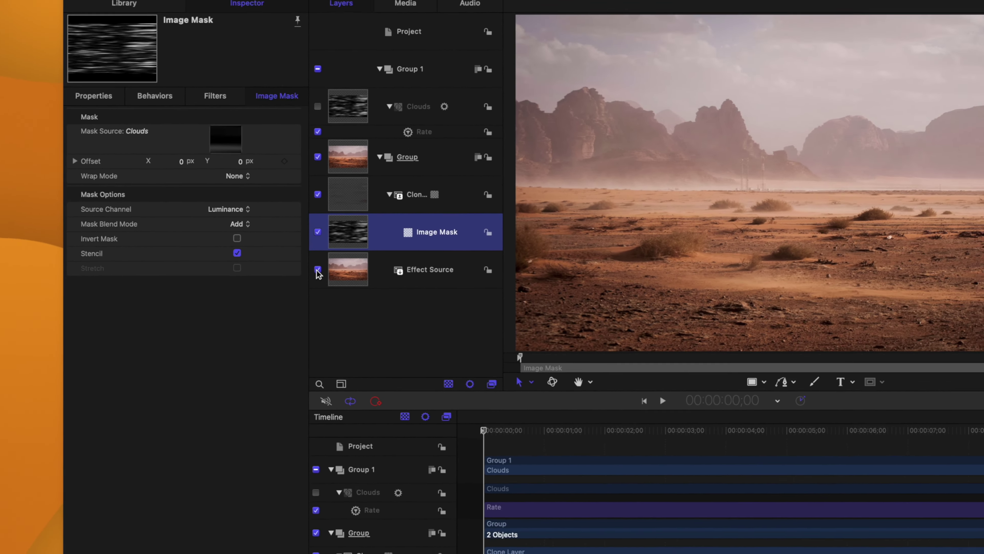
{"action": "left_click", "coordinate": [360, 258]}
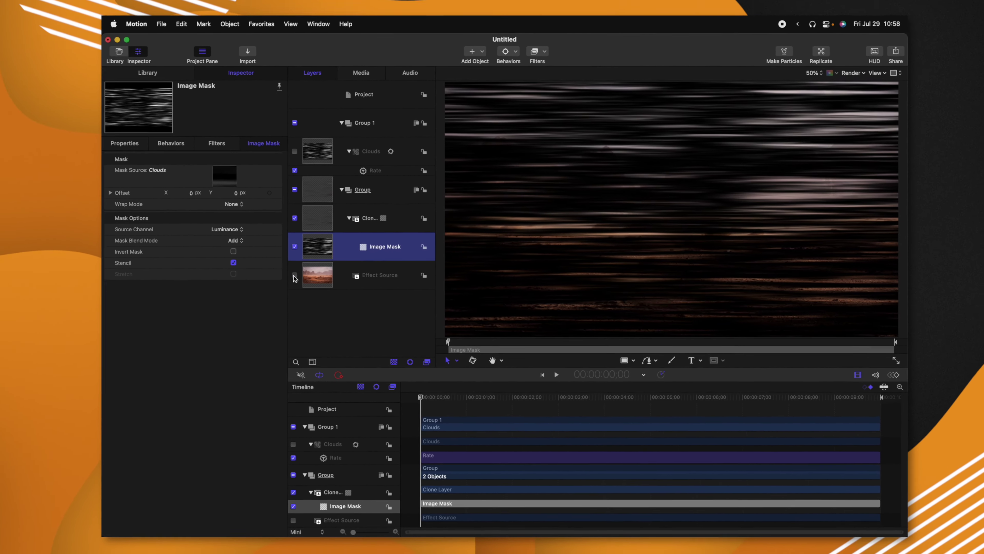
{"action": "left_click_drag", "start_coordinate": [437, 389], "coordinate": [504, 395]}
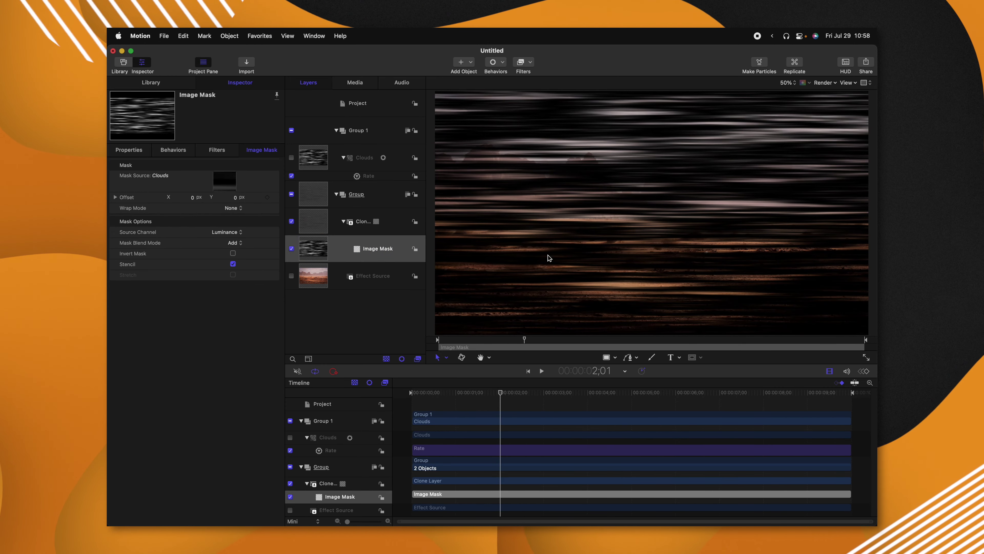
{"action": "left_click_drag", "start_coordinate": [569, 396], "coordinate": [346, 382]}
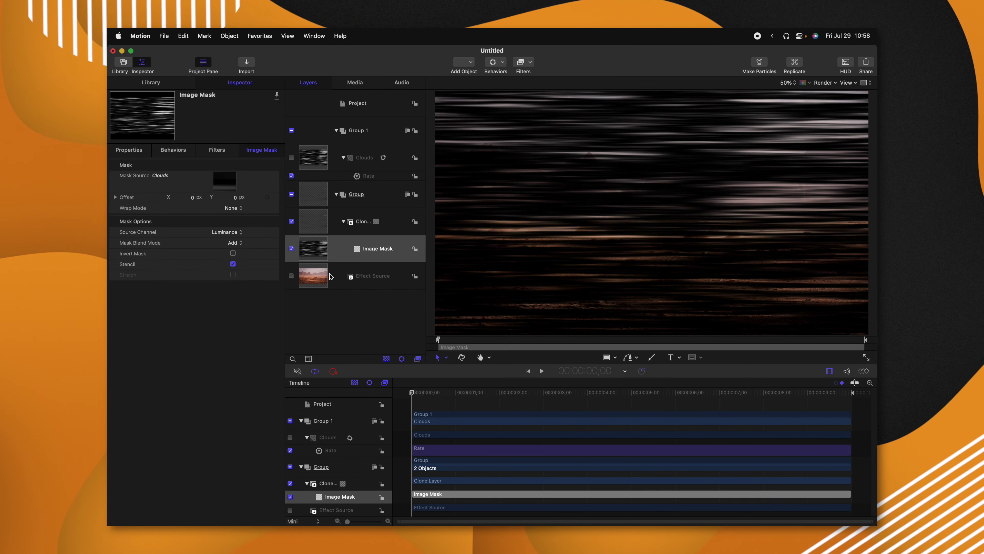
{"action": "left_click", "coordinate": [291, 276]}
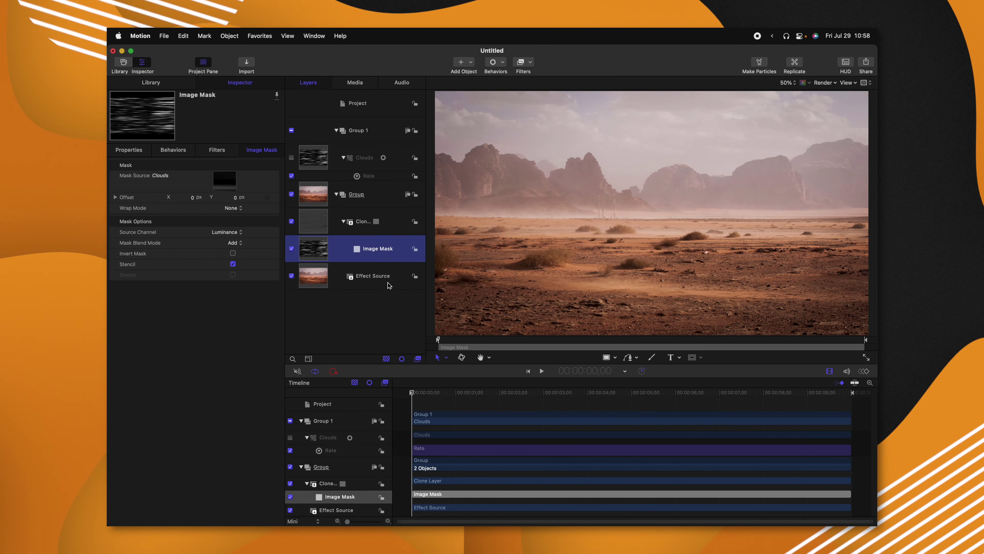
{"action": "left_click", "coordinate": [362, 223]}
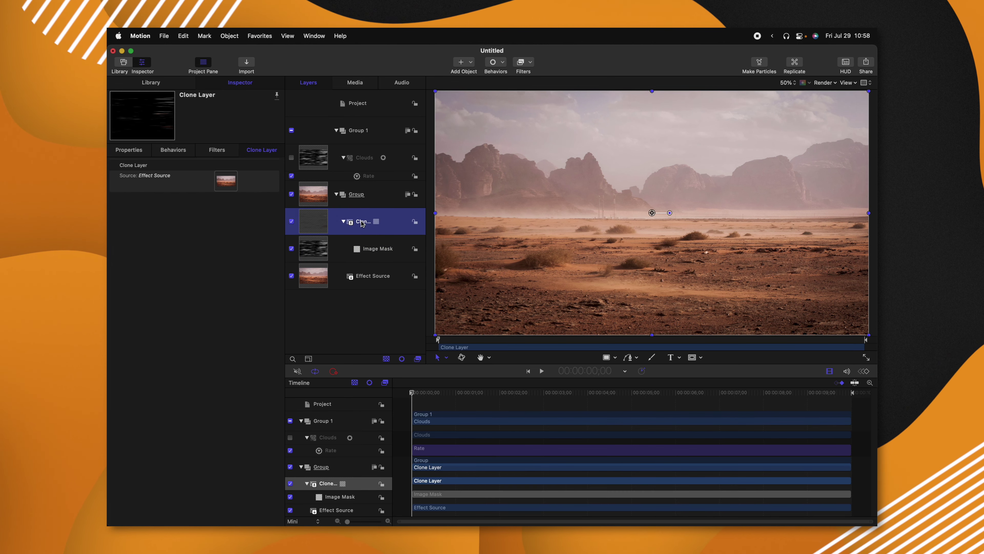
{"action": "left_click", "coordinate": [523, 62]}
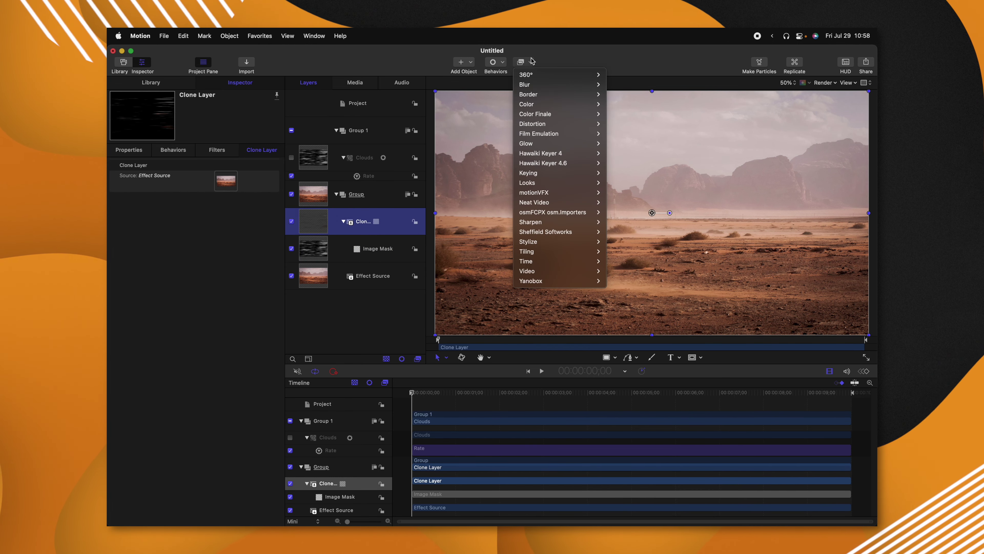
Step: Apply the Distortion > Underwater filter to the Clone Layer and preview playback
{"action": "mouse_move", "coordinate": [564, 123]}
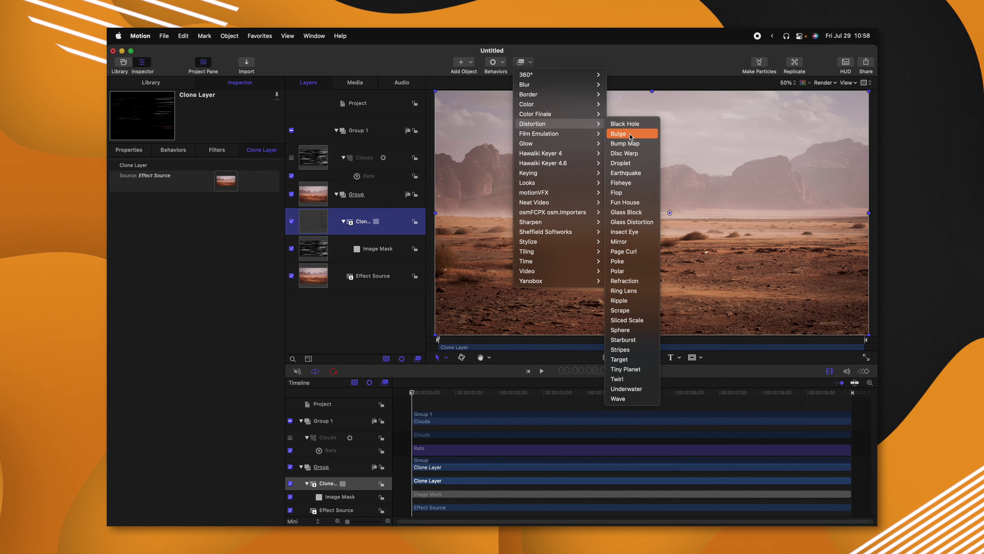
{"action": "left_click", "coordinate": [627, 389]}
{"action": "key", "text": "space"}
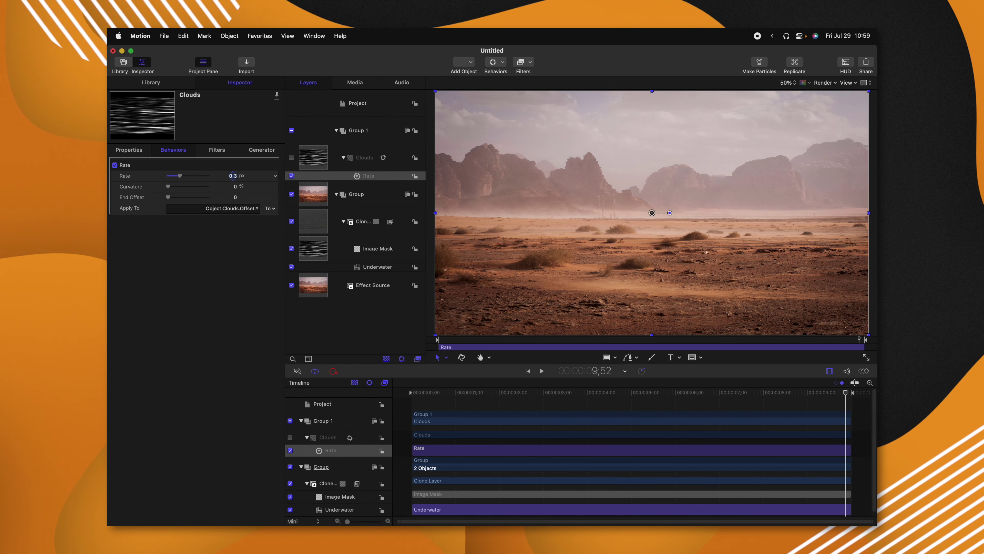
Step: Lower the Clouds Rate behavior to 0.3 and play back to preview the slower drift
{"action": "left_click", "coordinate": [233, 175]}
{"action": "key", "text": "space"}
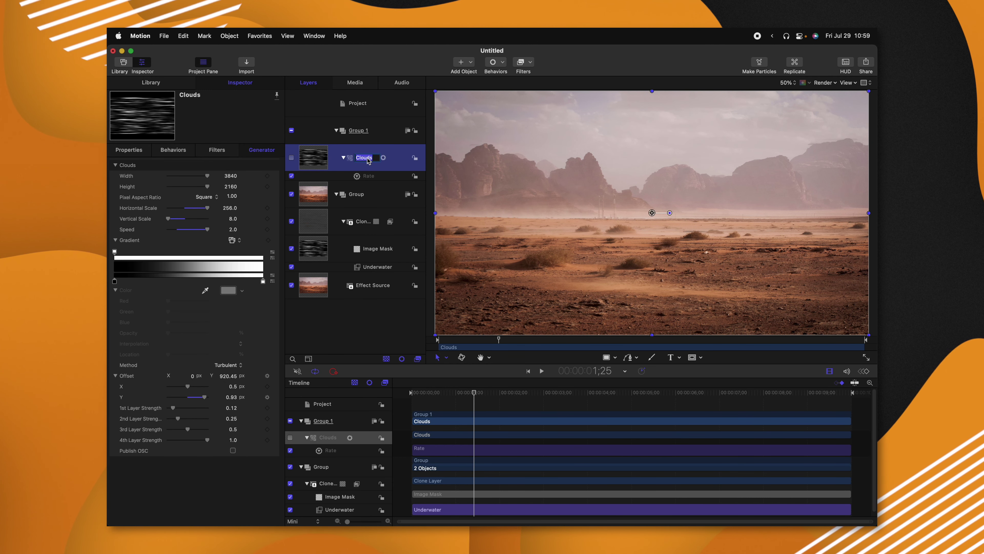
Step: Name the layer Displacement 1, duplicate it, and increase the copy's vertical scale
{"action": "type", "text": "acement 1"}
{"action": "key", "text": "Return"}
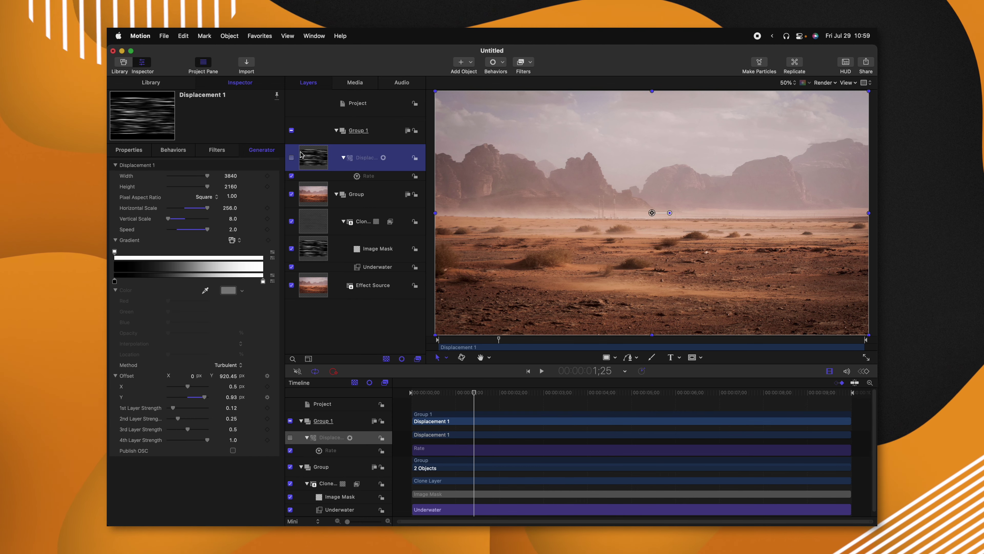
{"action": "key", "text": "super+d"}
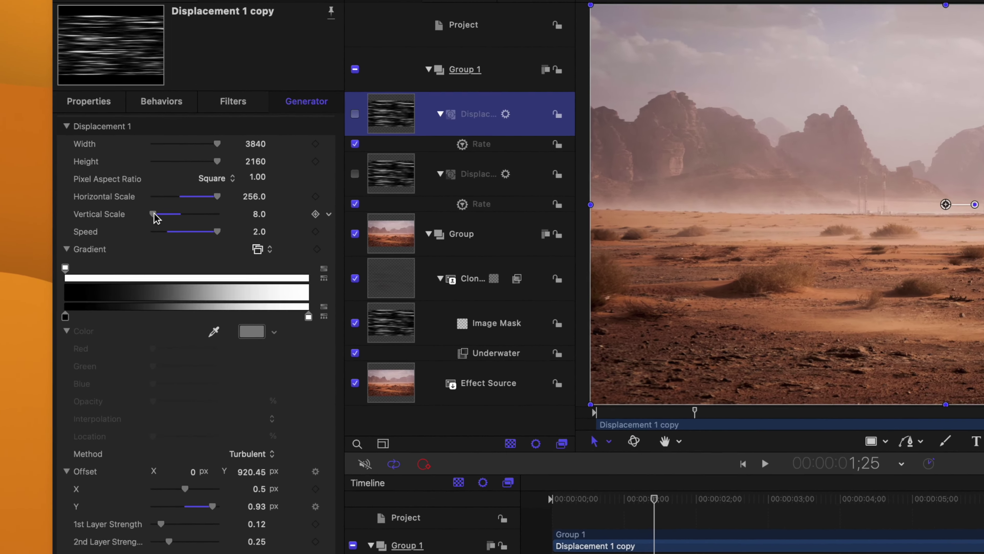
{"action": "left_click_drag", "start_coordinate": [168, 218], "coordinate": [168, 214]}
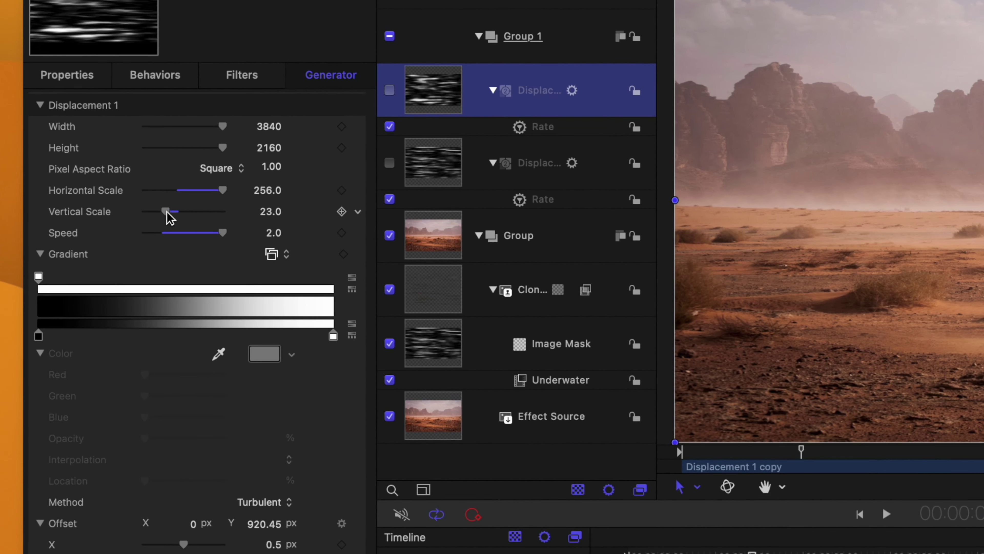
Step: Set the copy's Rate to 0.1, turn the copy layer on, and preview playback
{"action": "left_click", "coordinate": [540, 132]}
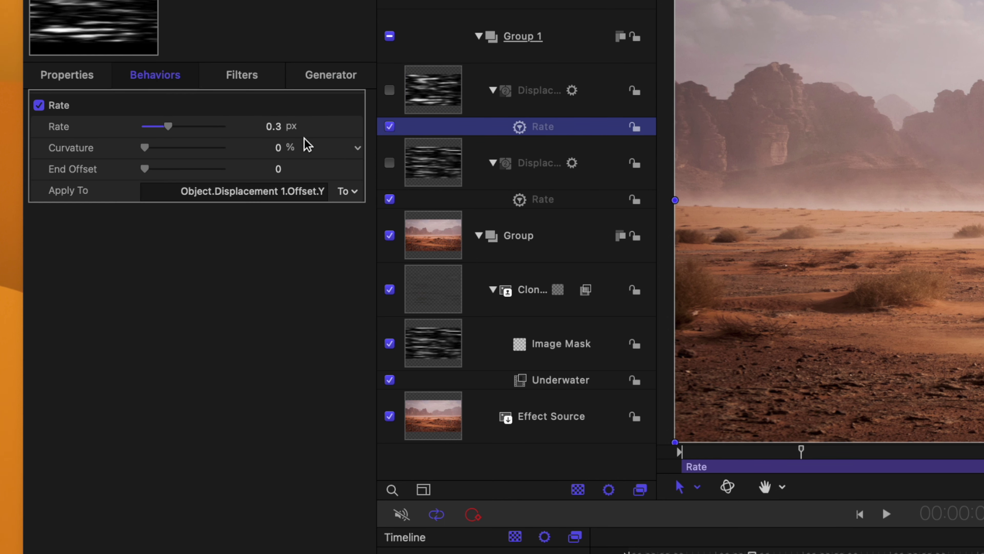
{"action": "left_click", "coordinate": [272, 127]}
{"action": "type", "text": "0.1"}
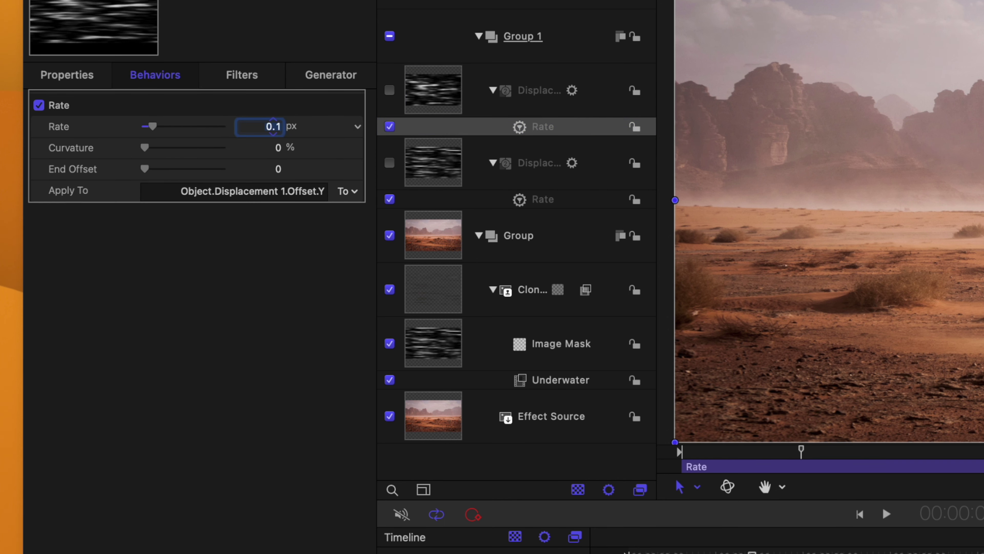
{"action": "key", "text": "Return"}
{"action": "left_click", "coordinate": [390, 91]}
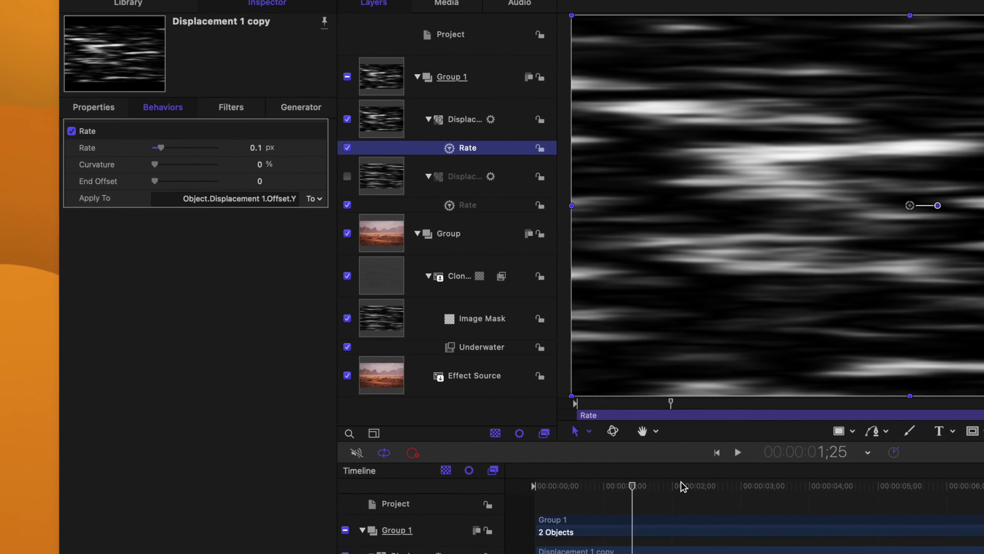
{"action": "left_click", "coordinate": [911, 552]}
{"action": "left_click_drag", "start_coordinate": [599, 414], "coordinate": [464, 413]}
{"action": "key", "text": "space"}
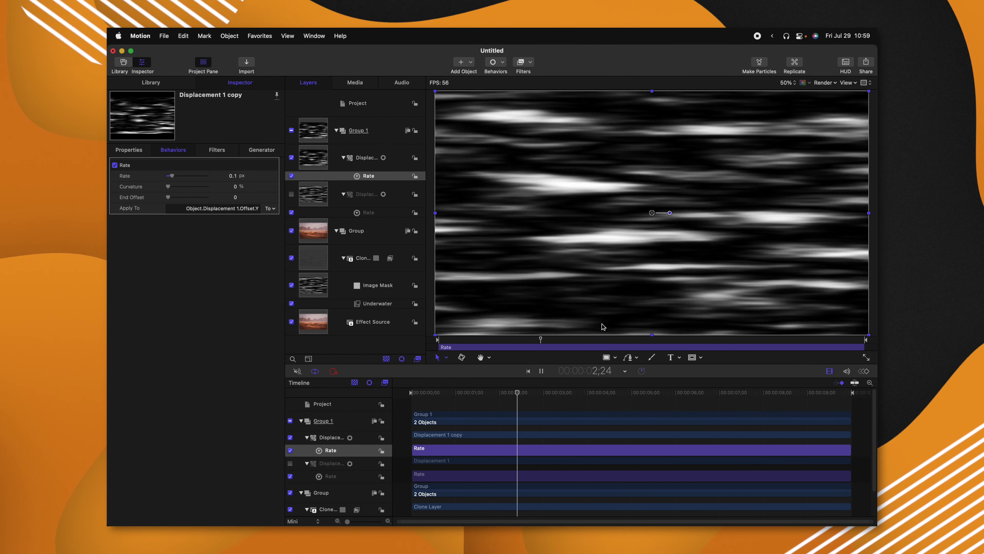
{"action": "key", "text": "space"}
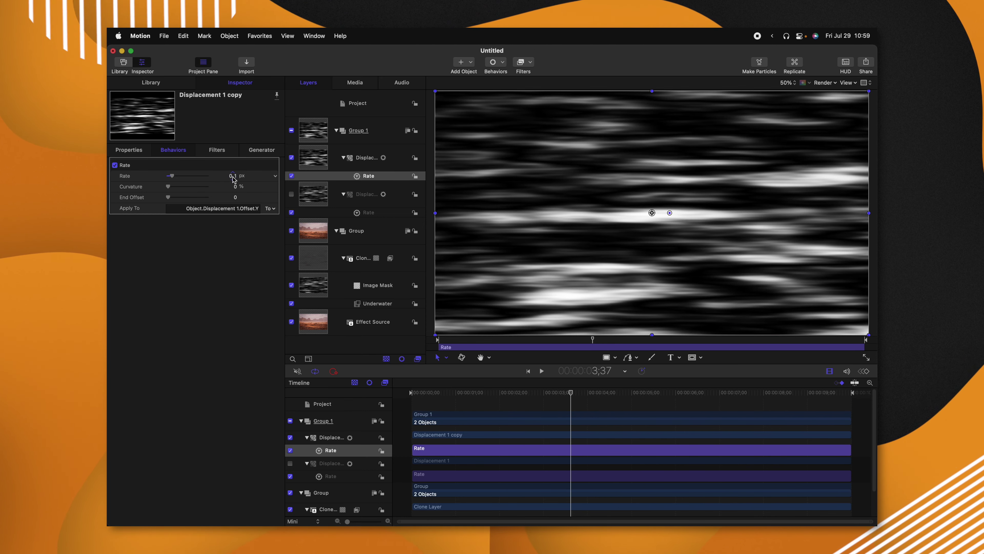
Step: Change the copy's Rate to 0.2, preview it, and hide the copied displacement layer
{"action": "type", "text": "0."}
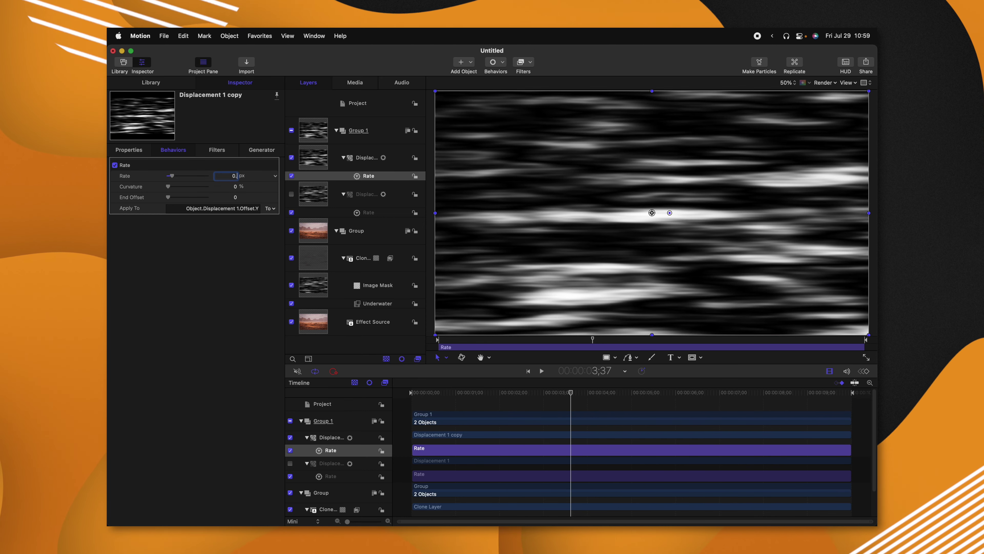
{"action": "type", "text": "2"}
{"action": "left_click_drag", "start_coordinate": [487, 393], "coordinate": [557, 392]}
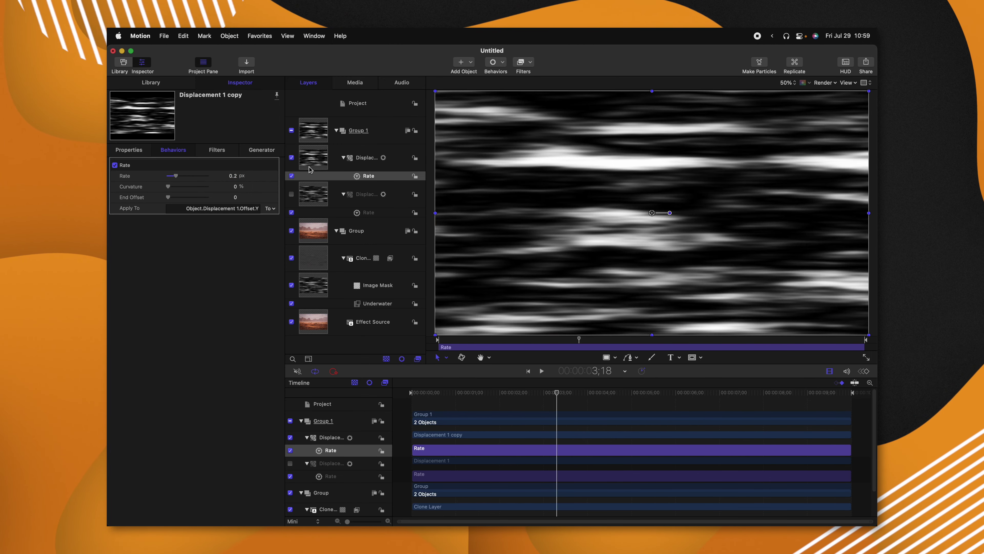
{"action": "left_click", "coordinate": [292, 158]}
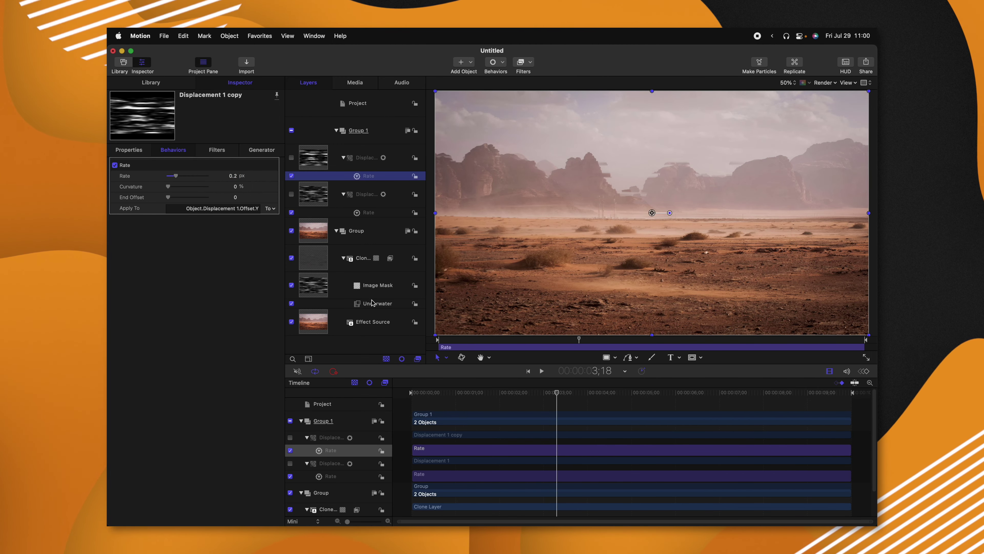
Step: Add a Distortion > Refraction filter to Effect Source with Displacement 1 copy as its Height Map
{"action": "left_click", "coordinate": [370, 321]}
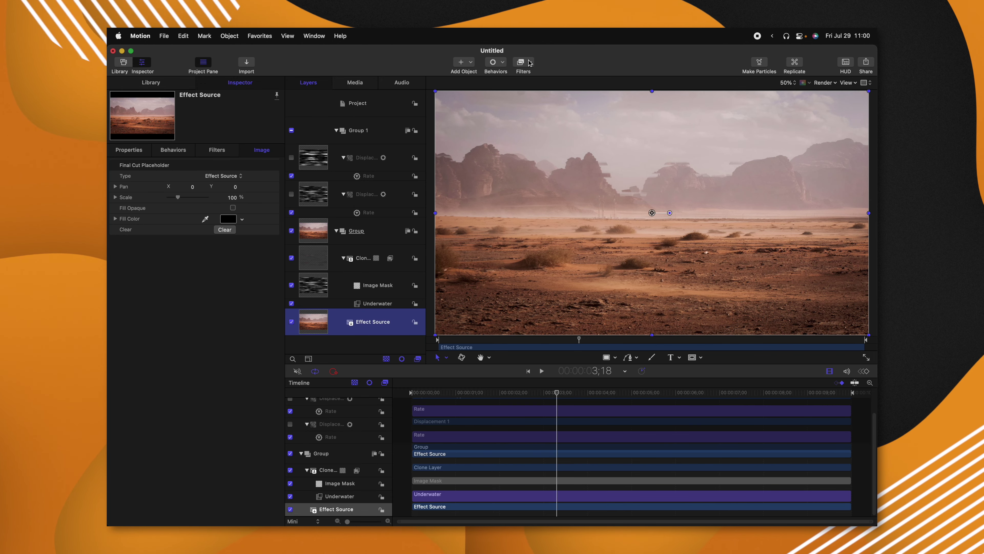
{"action": "left_click", "coordinate": [530, 63]}
{"action": "mouse_move", "coordinate": [550, 128]}
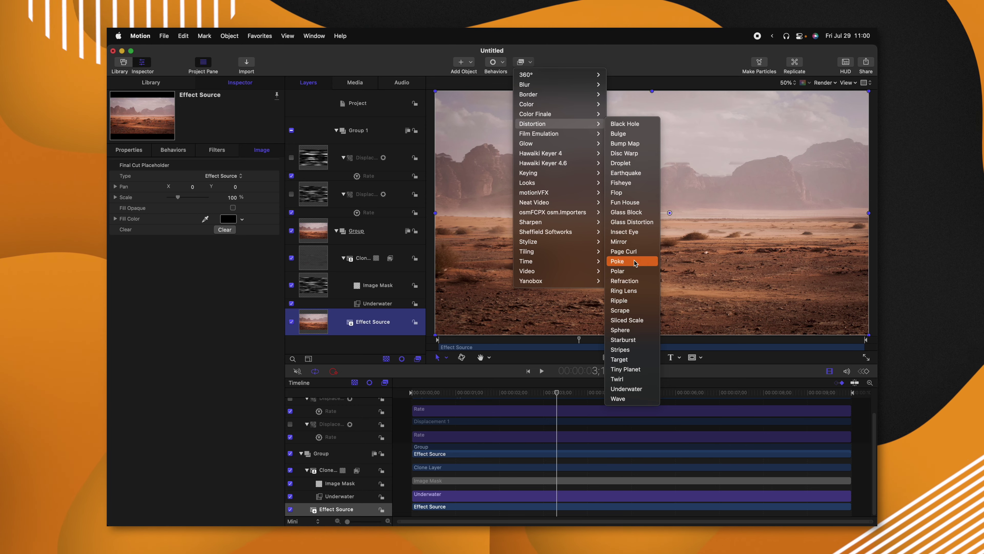
{"action": "left_click", "coordinate": [634, 281]}
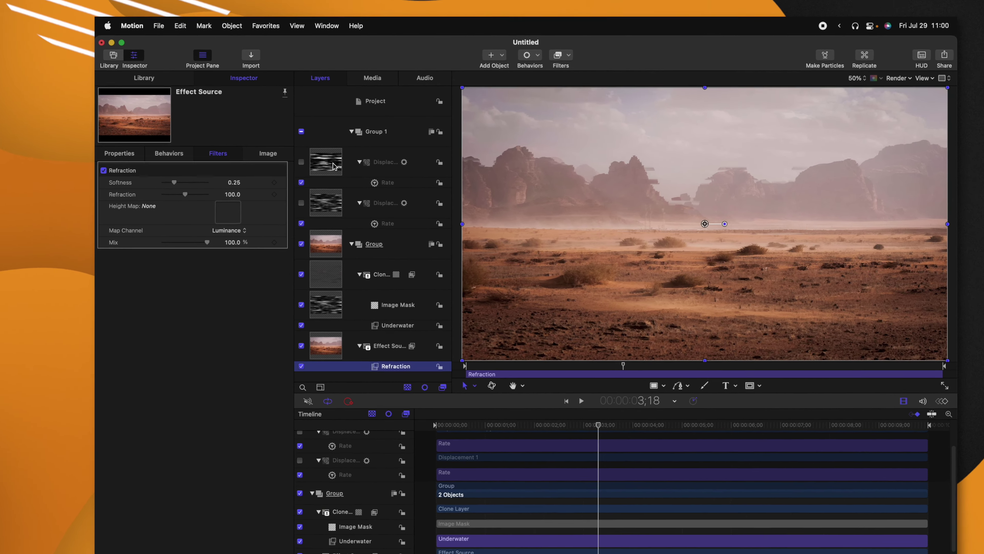
{"action": "left_click_drag", "start_coordinate": [366, 157], "coordinate": [230, 185]}
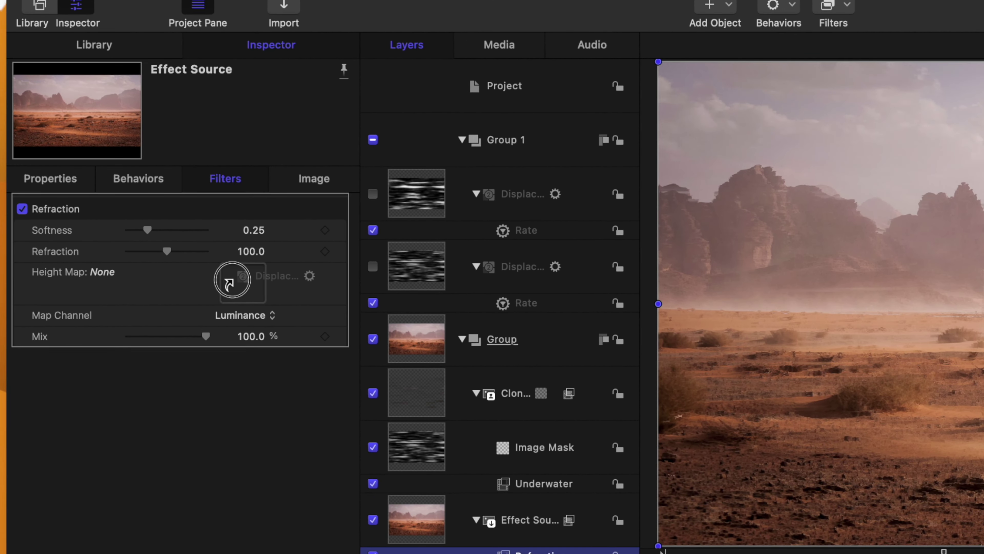
{"action": "left_click_drag", "start_coordinate": [230, 281], "coordinate": [258, 286]}
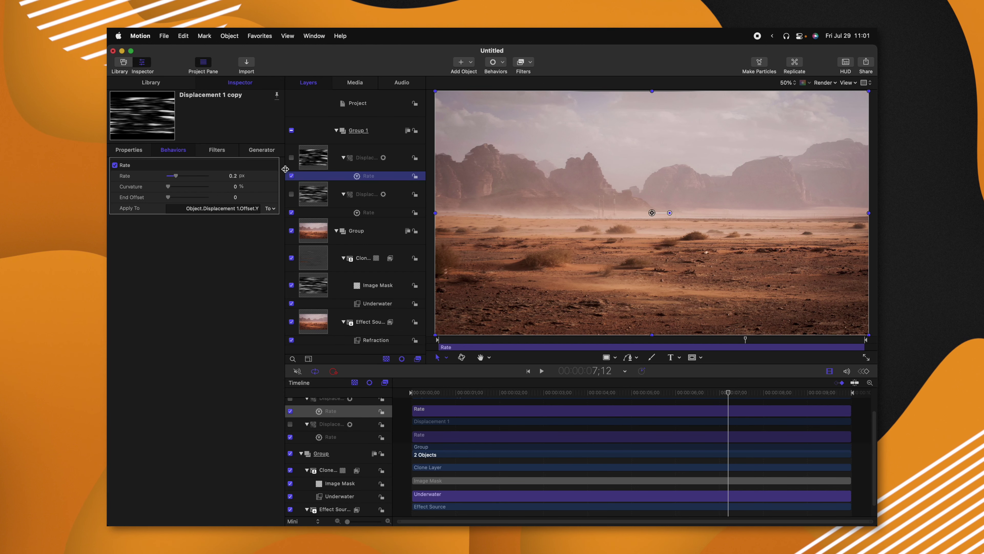
Step: Publish the Rate parameters of both Displacement 1 and its copy
{"action": "left_click", "coordinate": [275, 177]}
{"action": "left_click", "coordinate": [306, 298]}
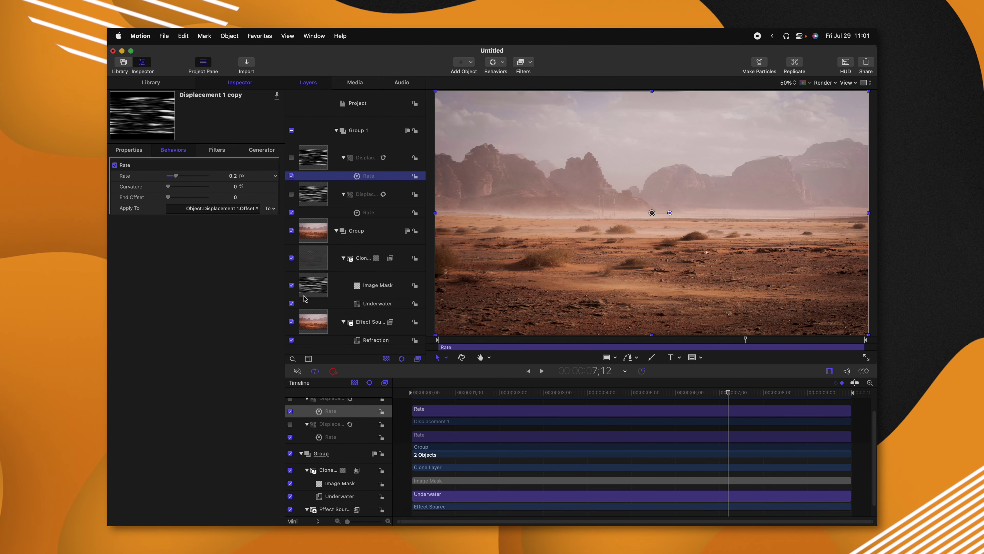
{"action": "left_click", "coordinate": [368, 213]}
{"action": "left_click", "coordinate": [274, 177]}
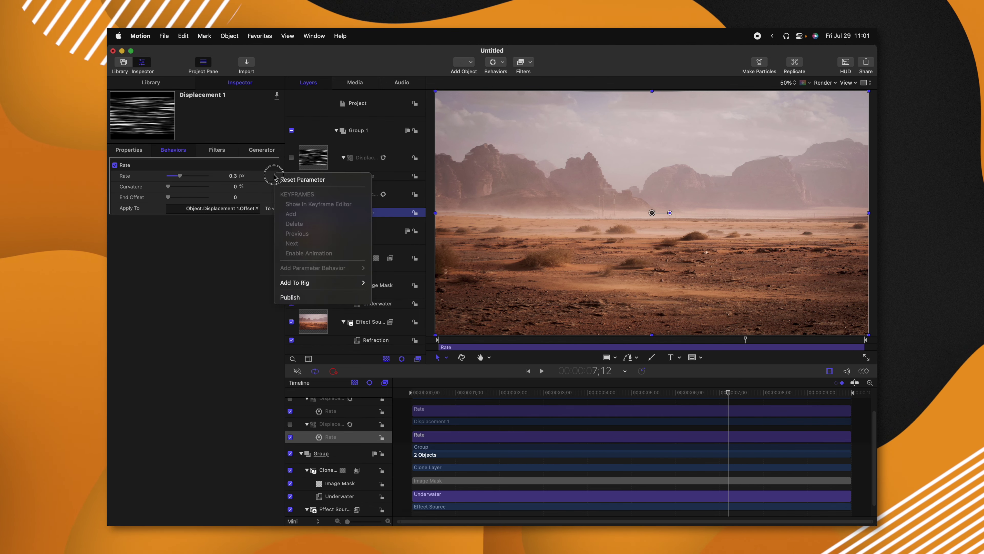
{"action": "left_click", "coordinate": [294, 297]}
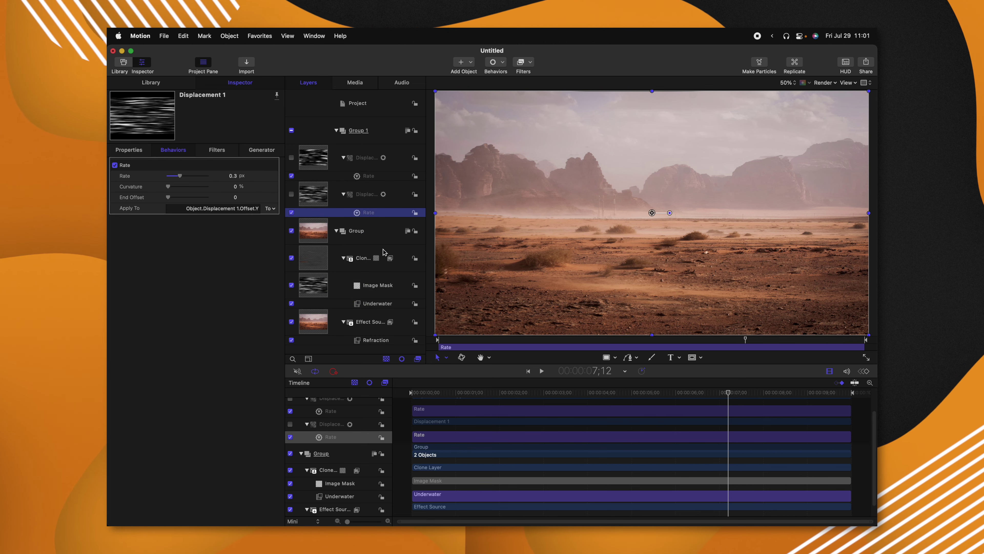
Step: Publish the Underwater filter's Size, Speed and Refraction, plus the Refraction filter's settings
{"action": "left_click", "coordinate": [375, 304]}
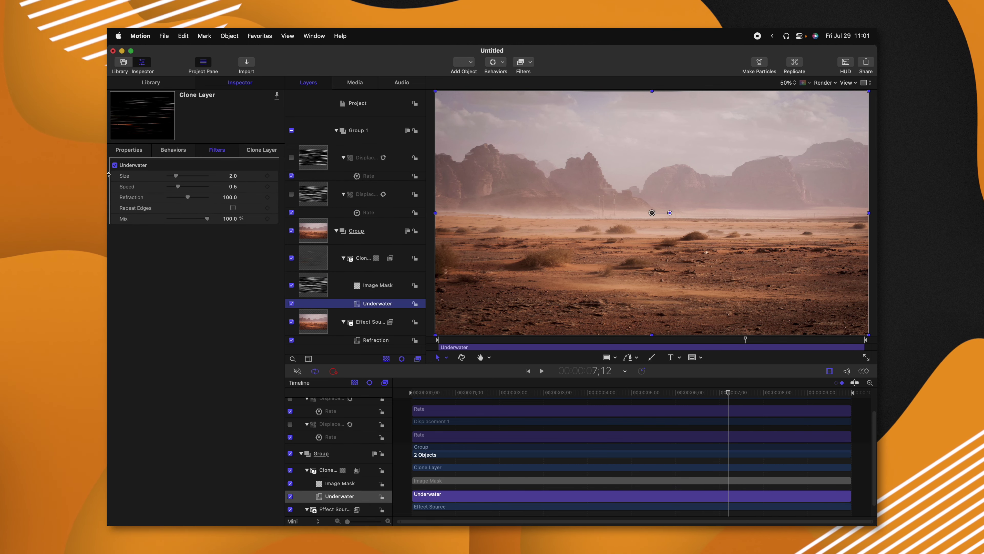
{"action": "left_click", "coordinate": [274, 177]}
{"action": "left_click", "coordinate": [294, 298]}
{"action": "left_click", "coordinate": [273, 186]}
{"action": "left_click", "coordinate": [280, 205]}
{"action": "left_click", "coordinate": [275, 197]}
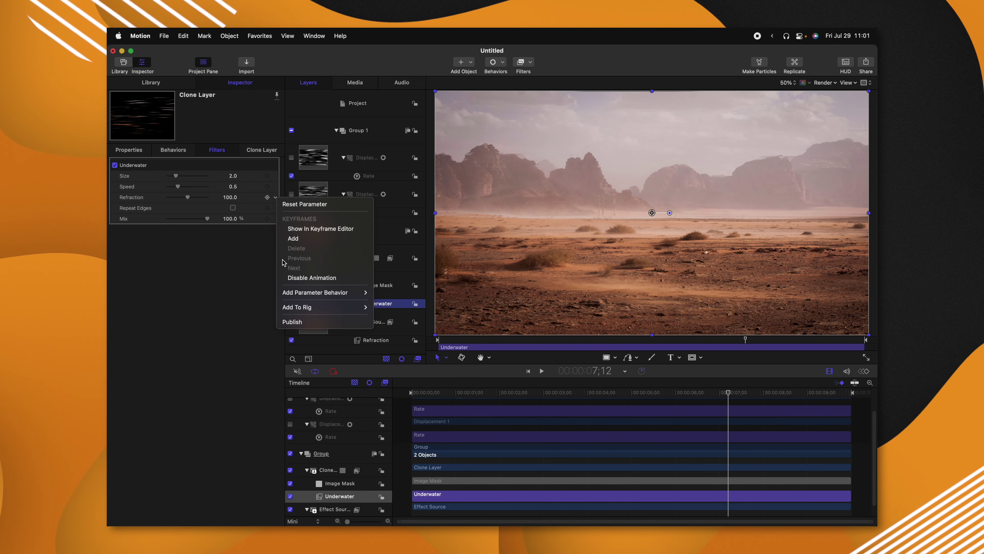
{"action": "left_click", "coordinate": [291, 324]}
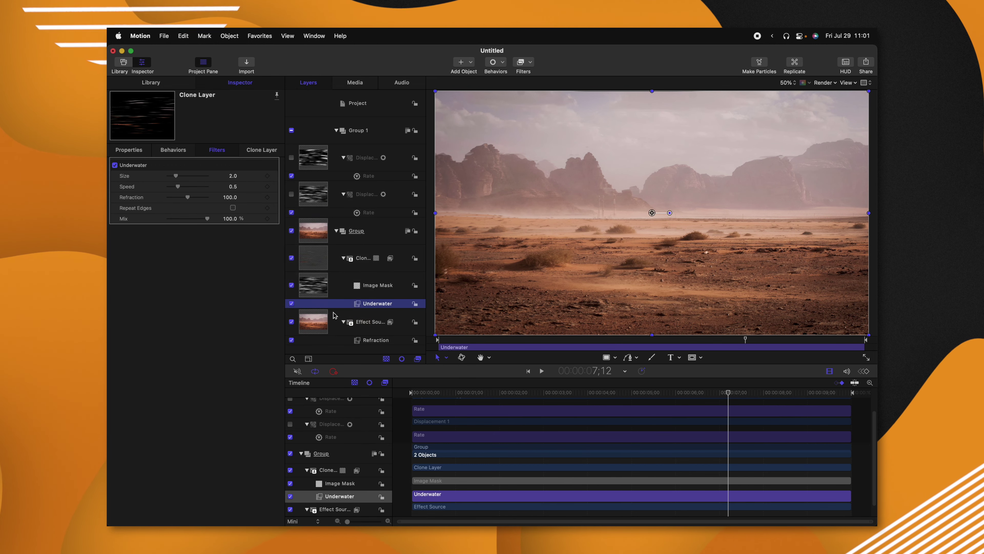
{"action": "left_click", "coordinate": [368, 341]}
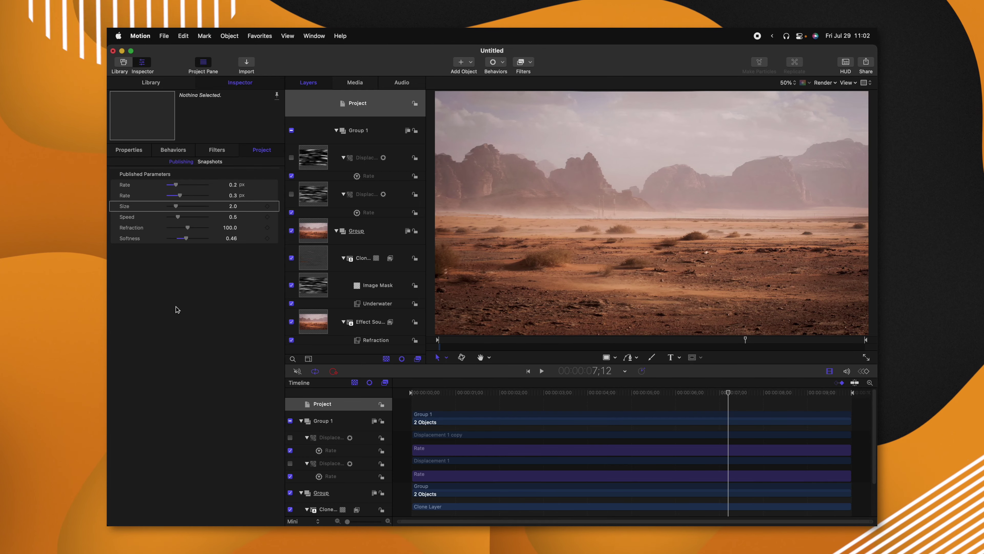
{"action": "key", "text": "super+s"}
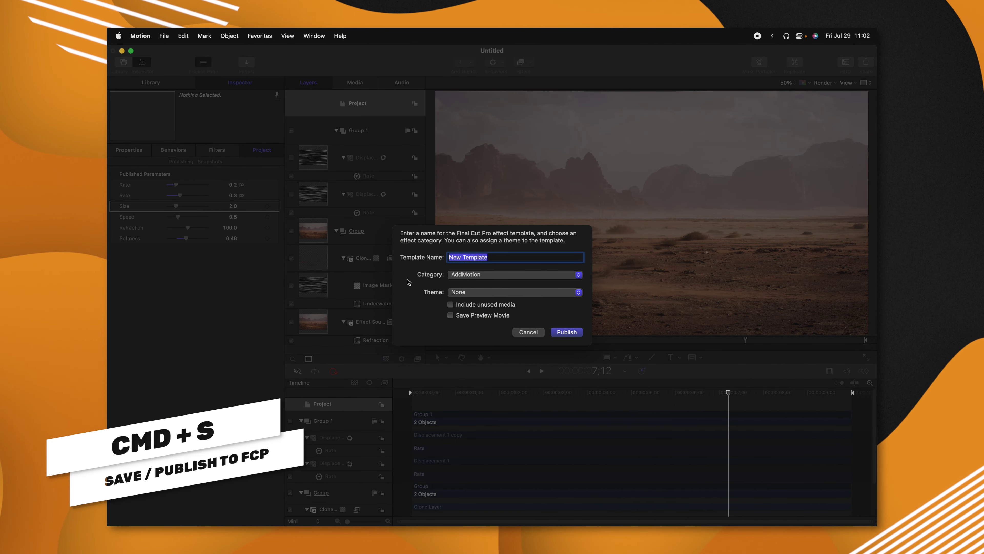
Step: Name the template 'Heat Distortion' and file it under the Tutorial category
{"action": "type", "text": "Heat Distortion"}
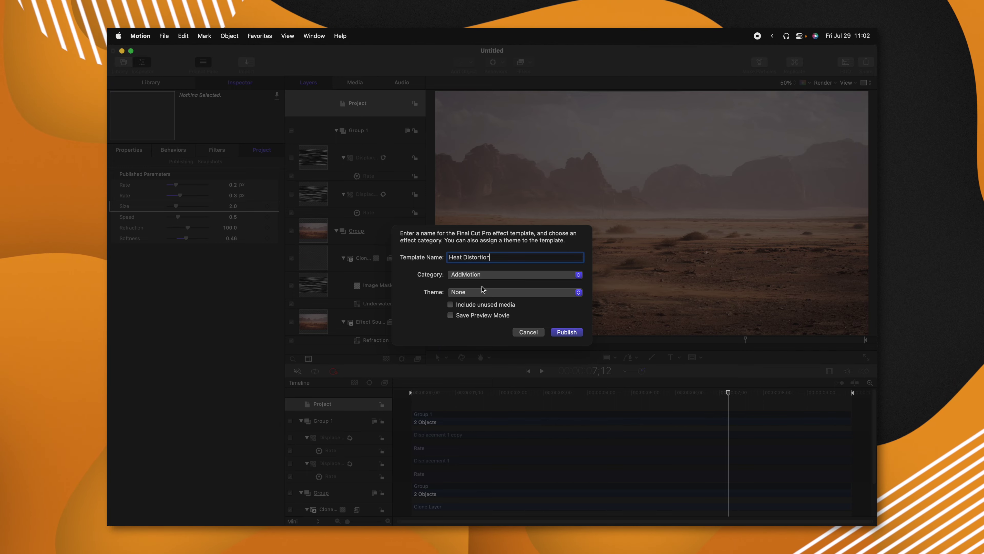
{"action": "left_click", "coordinate": [511, 273]}
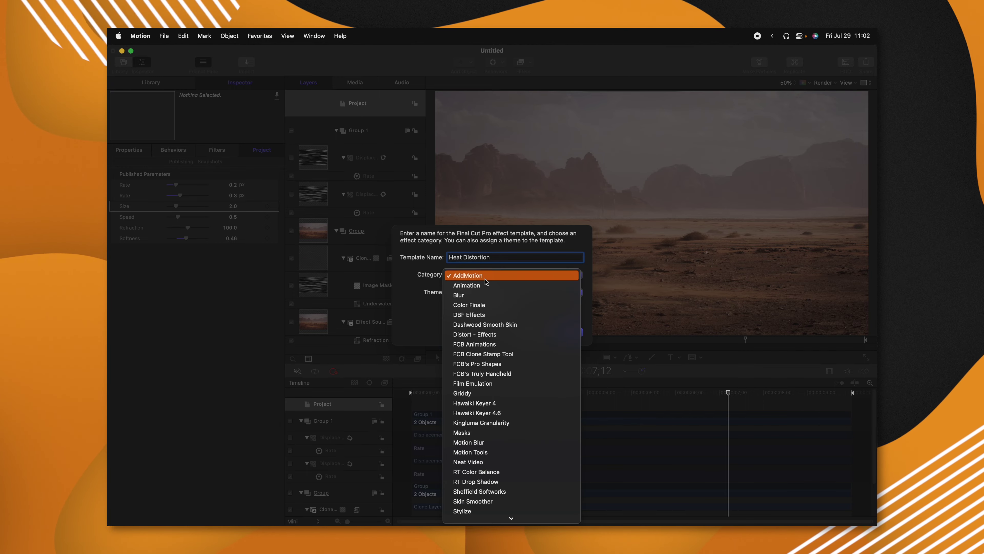
{"action": "left_click", "coordinate": [474, 433]}
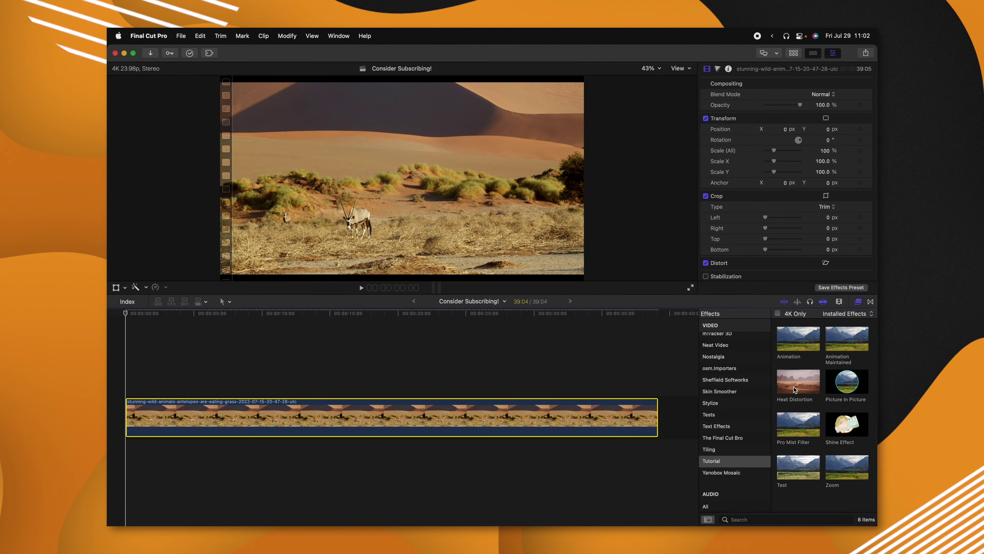
Step: Apply Heat Distortion to the desert antelope clip in the timeline and play it back
{"action": "left_click_drag", "start_coordinate": [798, 388], "coordinate": [277, 399]}
{"action": "key", "text": "space"}
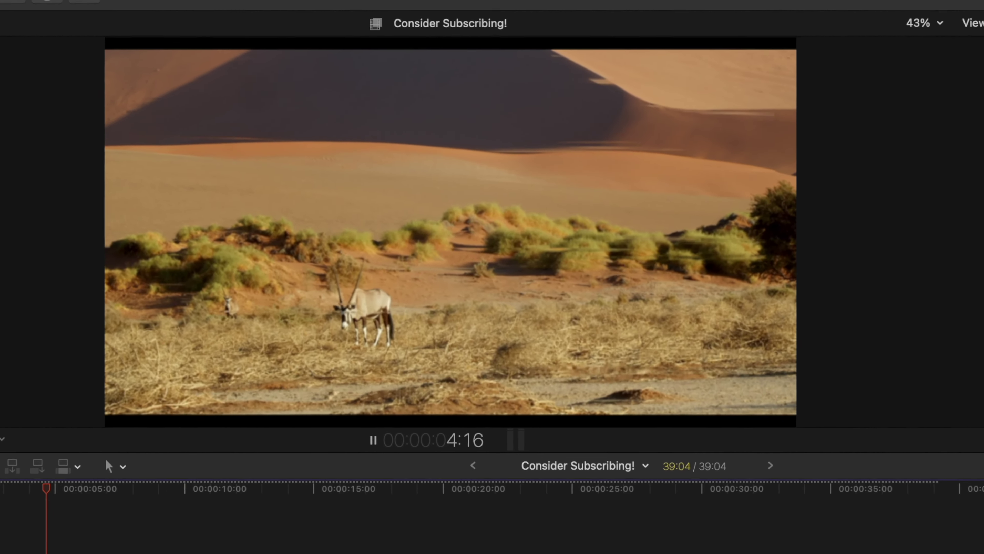